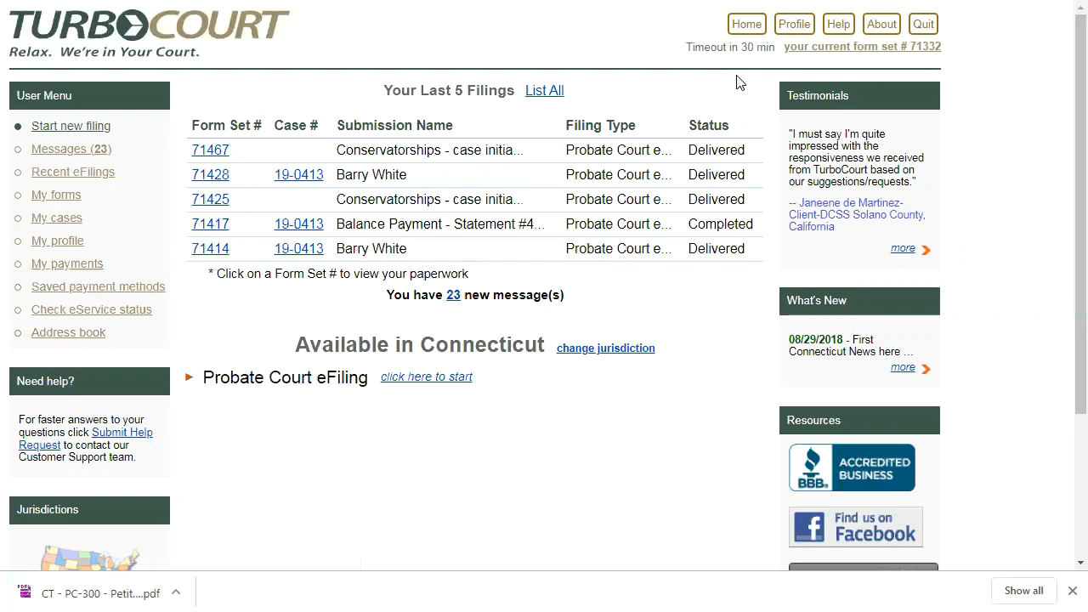
# - Start a new Probate Court eFiling at Northern Fairfield County Probate Court
pyautogui.click(747, 28)
pyautogui.click(413, 382)
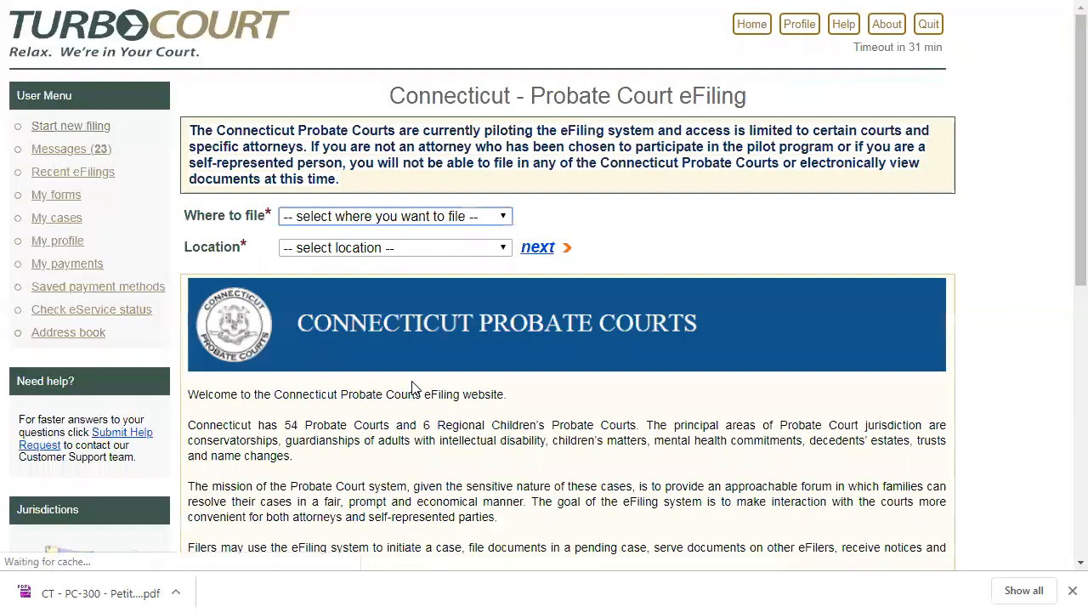
pyautogui.click(402, 218)
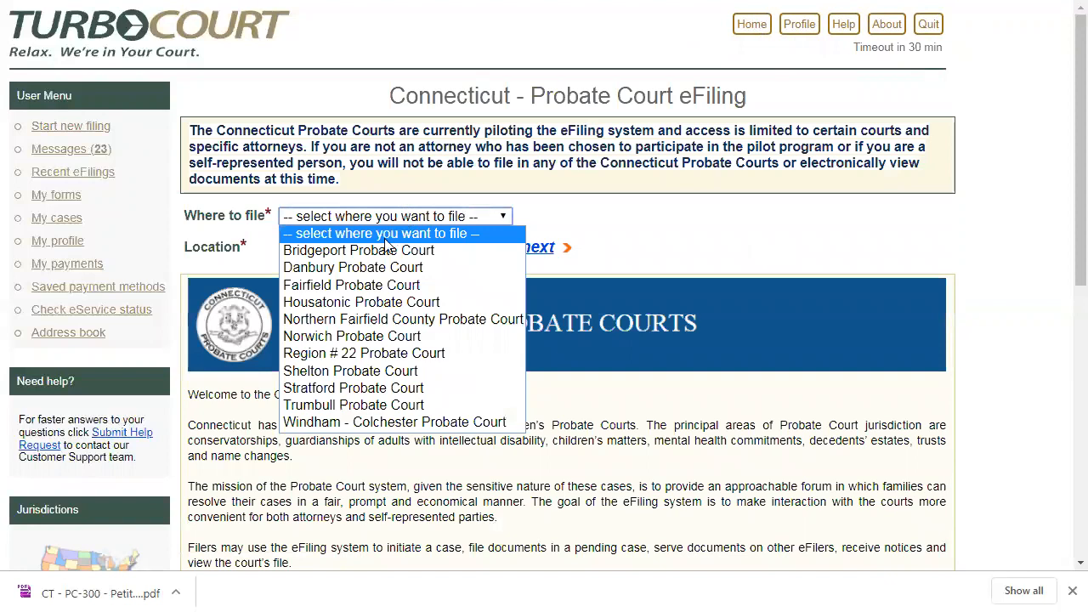
pyautogui.click(380, 320)
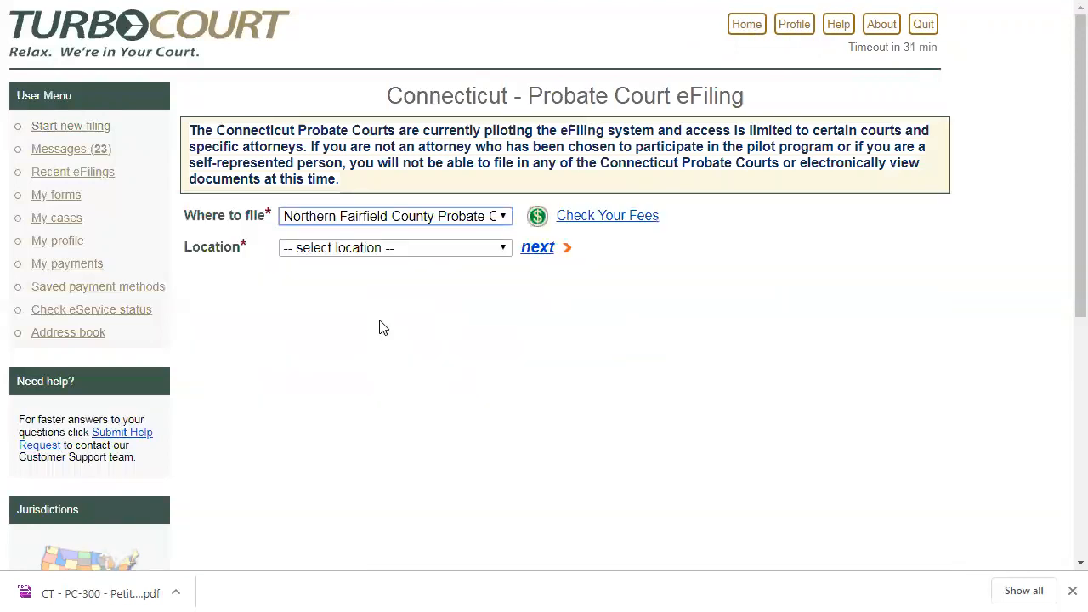
pyautogui.click(534, 247)
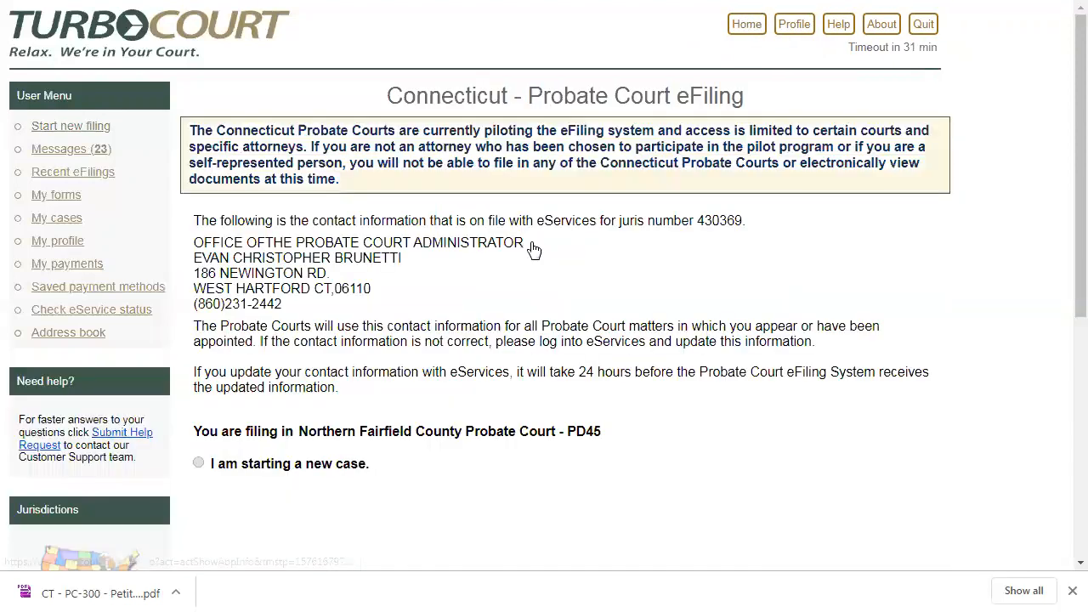
pyautogui.press('Down')
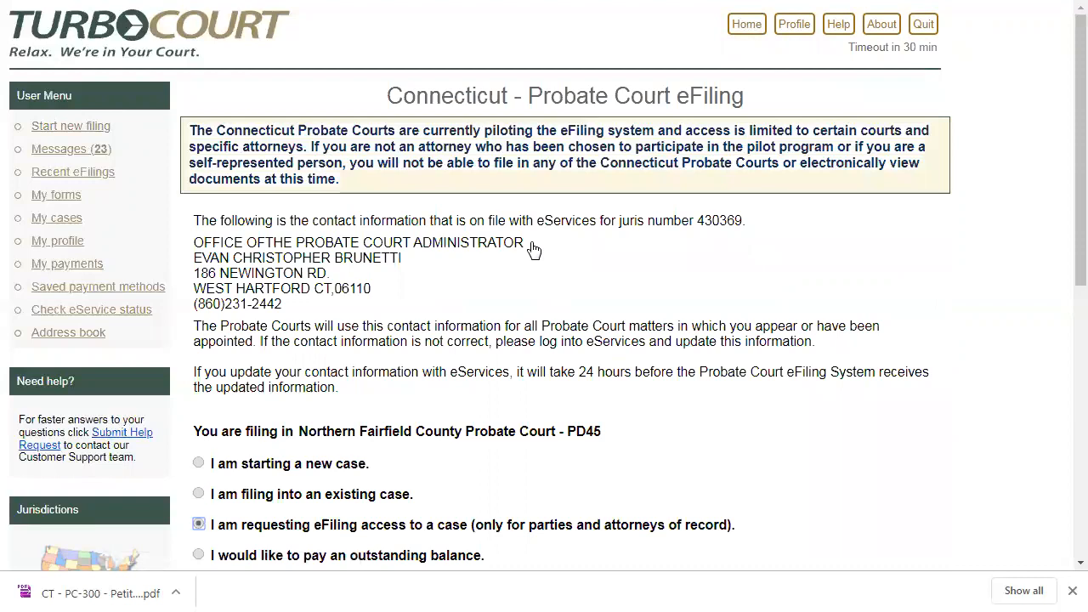
pyautogui.moveTo(1076, 229); pyautogui.dragTo(1061, 343)
pyautogui.click(200, 260)
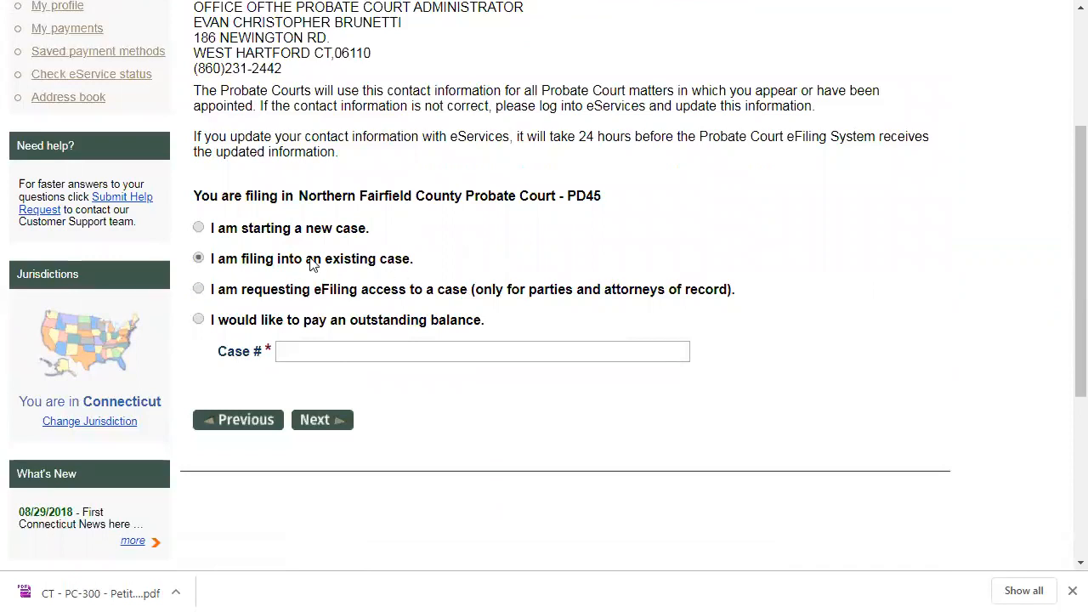
pyautogui.click(320, 353)
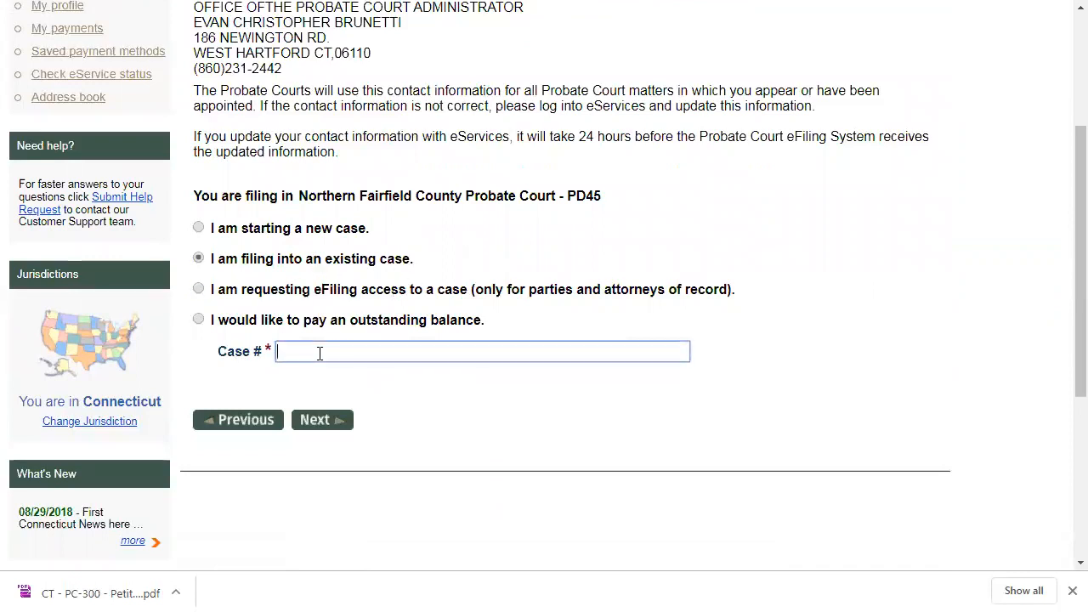
pyautogui.click(327, 425)
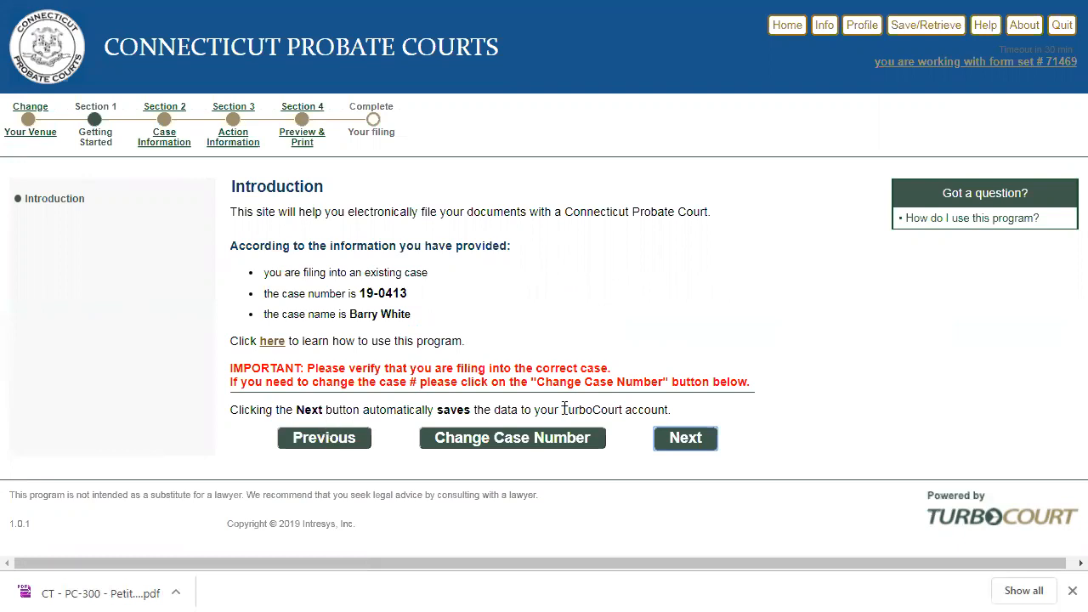
# - Verify the case name on the Introduction page, then choose Conservatorships as the case category
pyautogui.click(411, 316)
pyautogui.moveTo(411, 315); pyautogui.dragTo(345, 315)
pyautogui.click(505, 304)
pyautogui.click(681, 443)
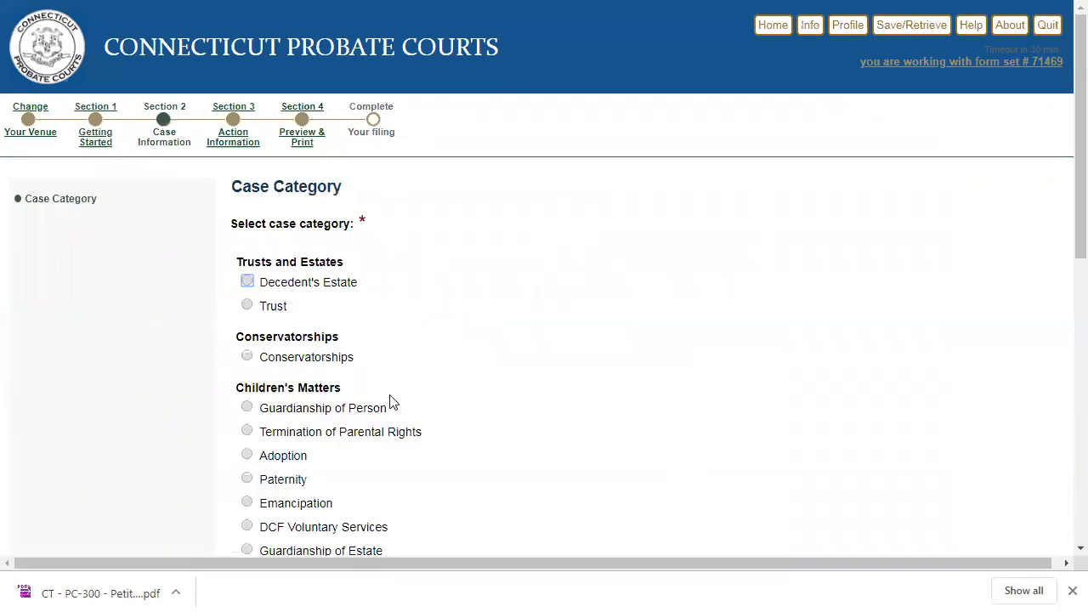
pyautogui.click(247, 357)
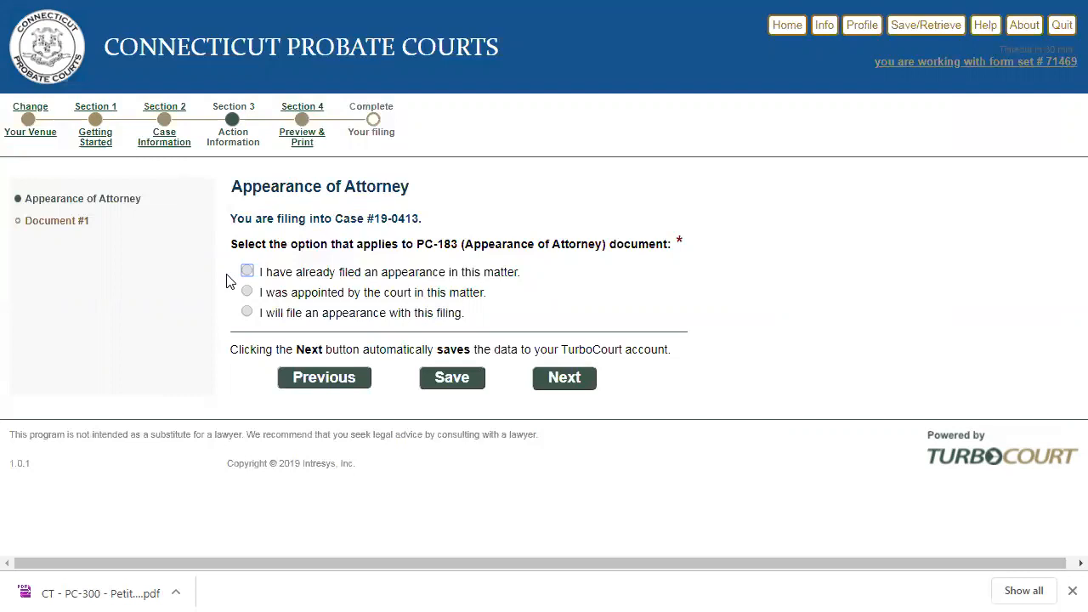
# - Answer PC-183 with 'I have already filed an appearance in this matter' and continue
pyautogui.click(246, 272)
pyautogui.click(247, 316)
pyautogui.click(246, 270)
pyautogui.click(563, 377)
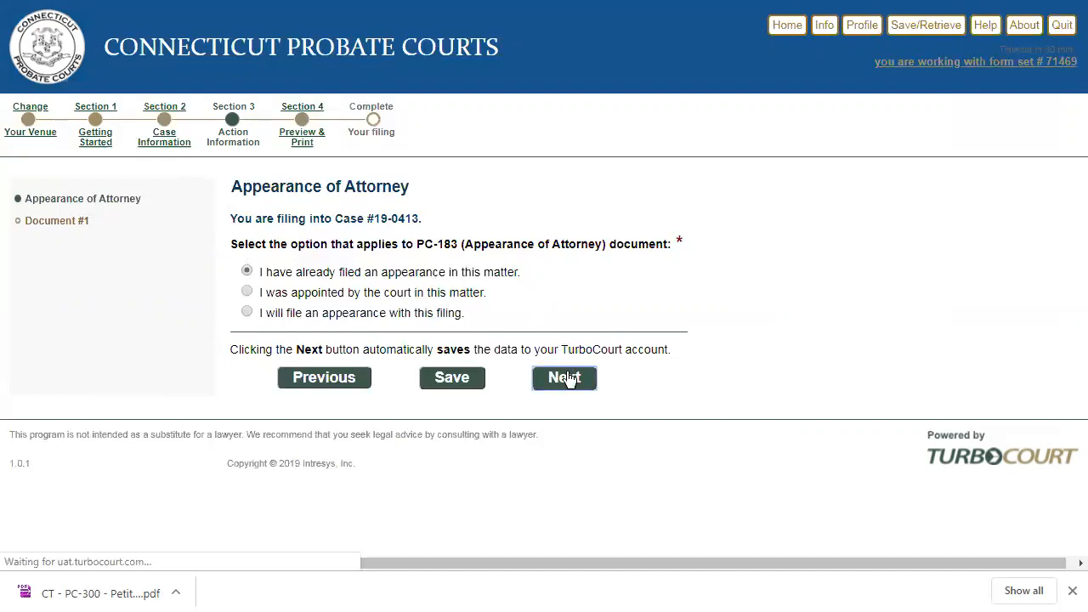
# - Search 'rep' and select PC-371 Conservator's Report as Document #1
pyautogui.click(323, 326)
pyautogui.write('rep')
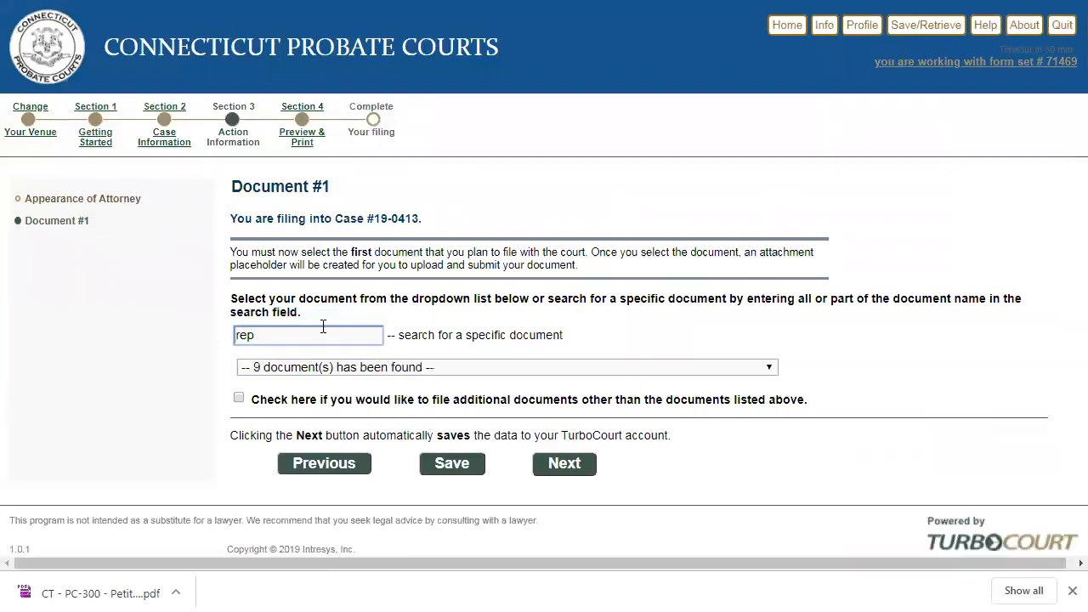
pyautogui.click(329, 372)
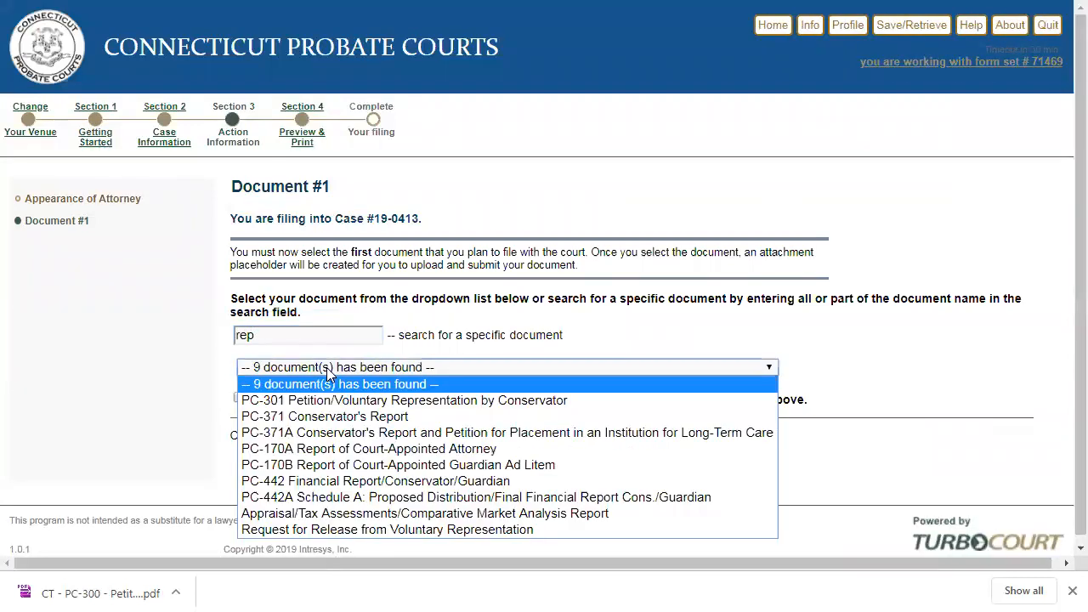
pyautogui.click(328, 416)
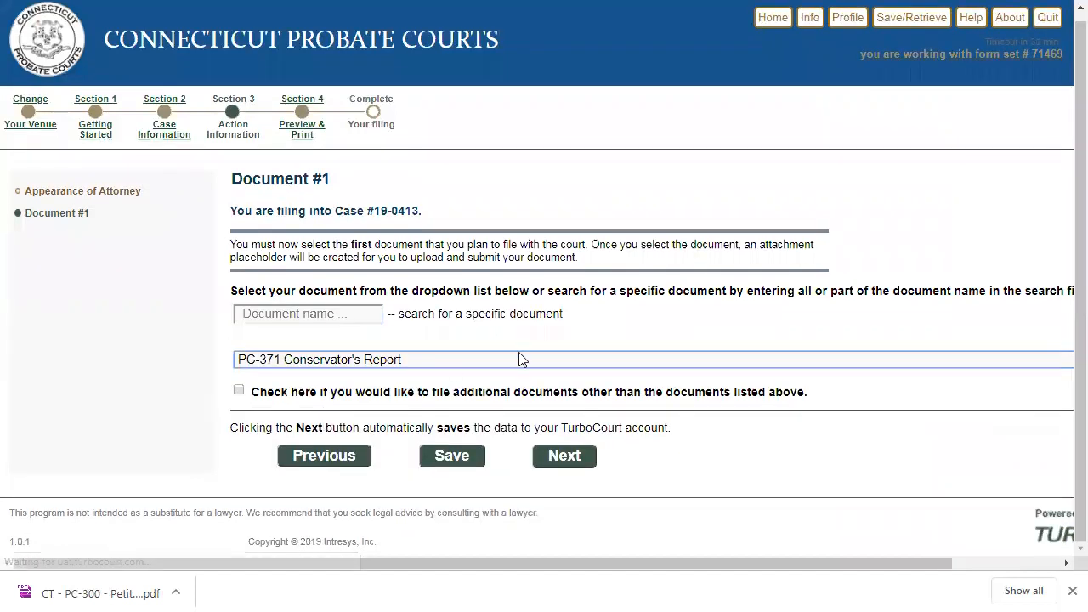
pyautogui.click(564, 459)
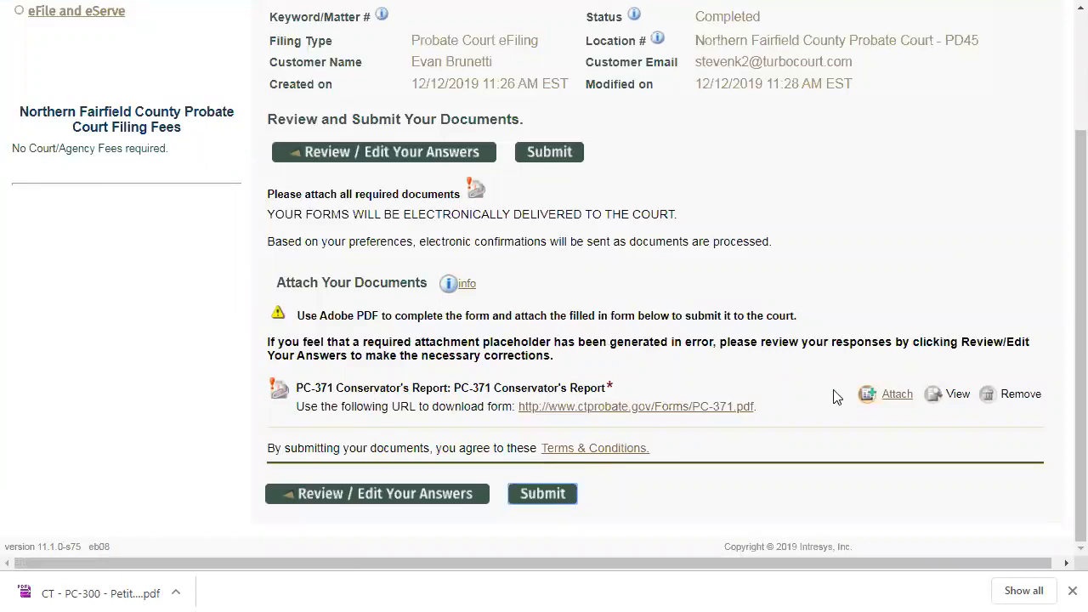
# - Upload CT - PC-371 - Conservator's Report.pdf as the main document and save it
pyautogui.click(897, 396)
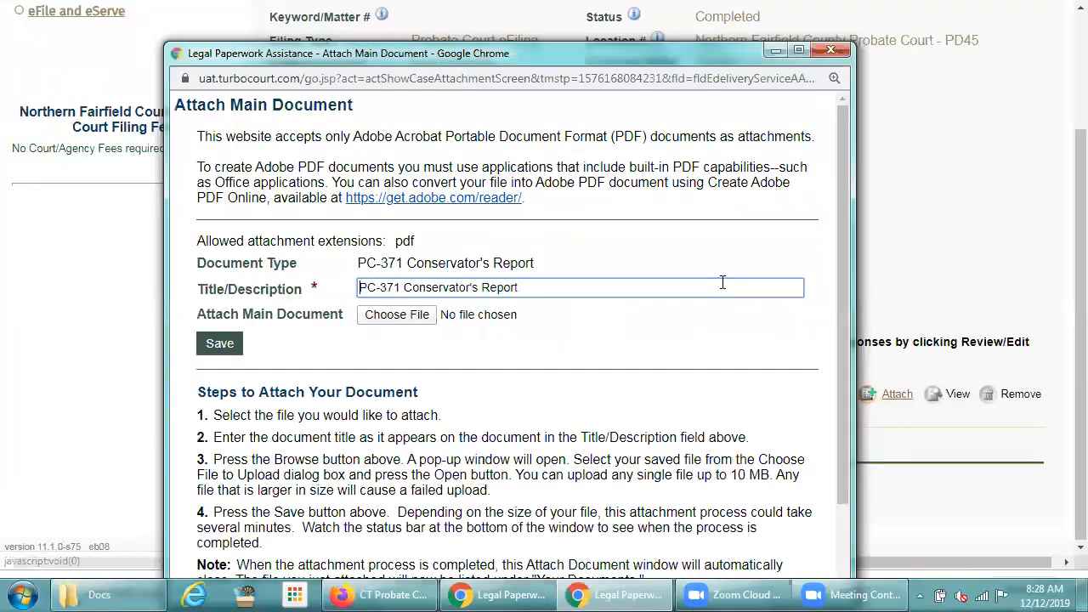
pyautogui.click(408, 324)
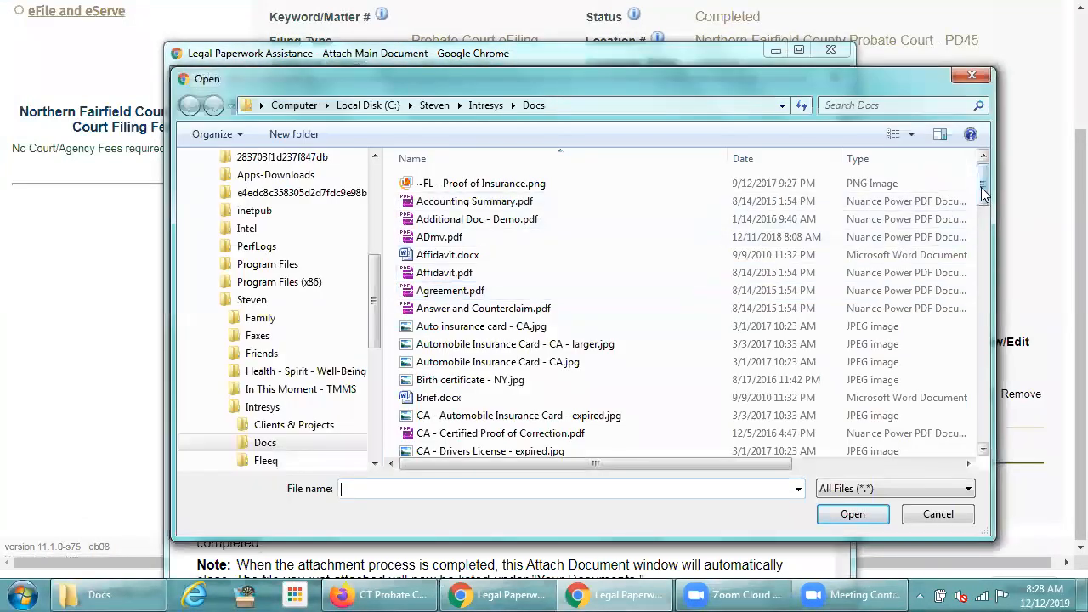
pyautogui.moveTo(983, 193); pyautogui.dragTo(976, 293)
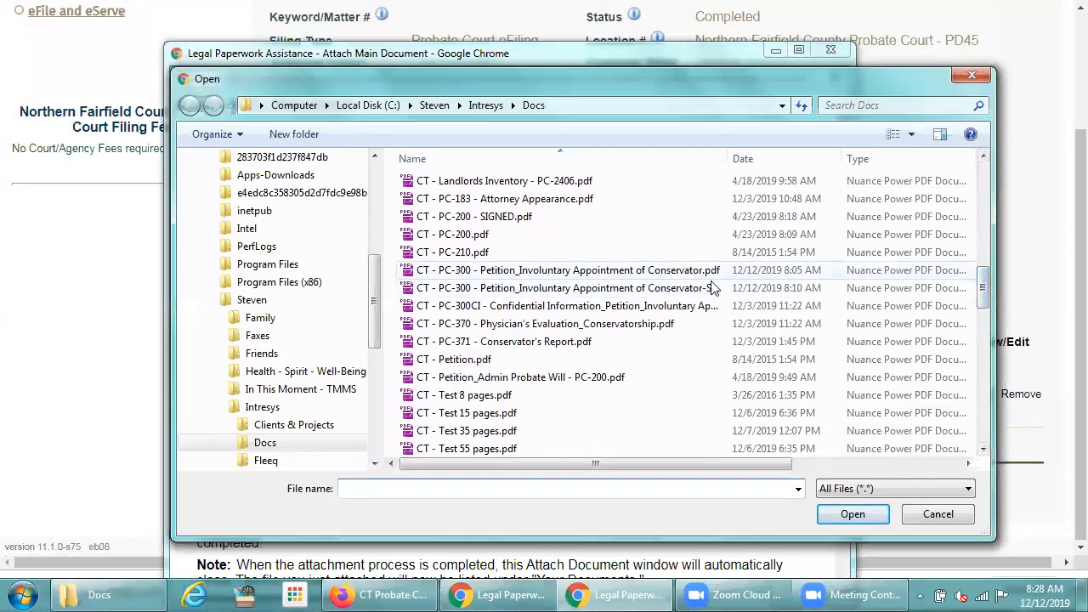
pyautogui.doubleClick(510, 342)
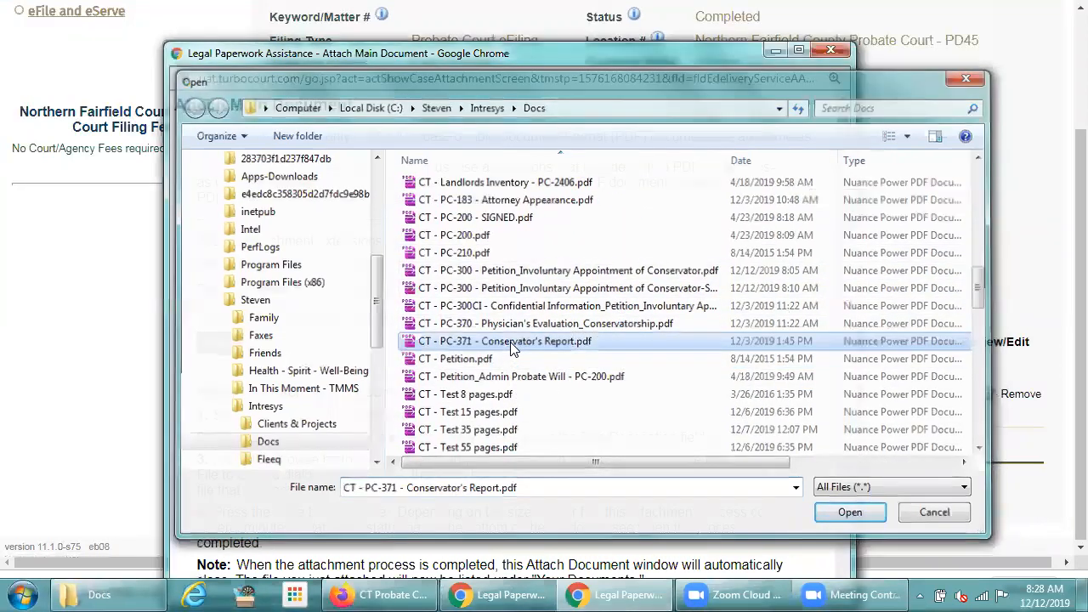
pyautogui.click(214, 345)
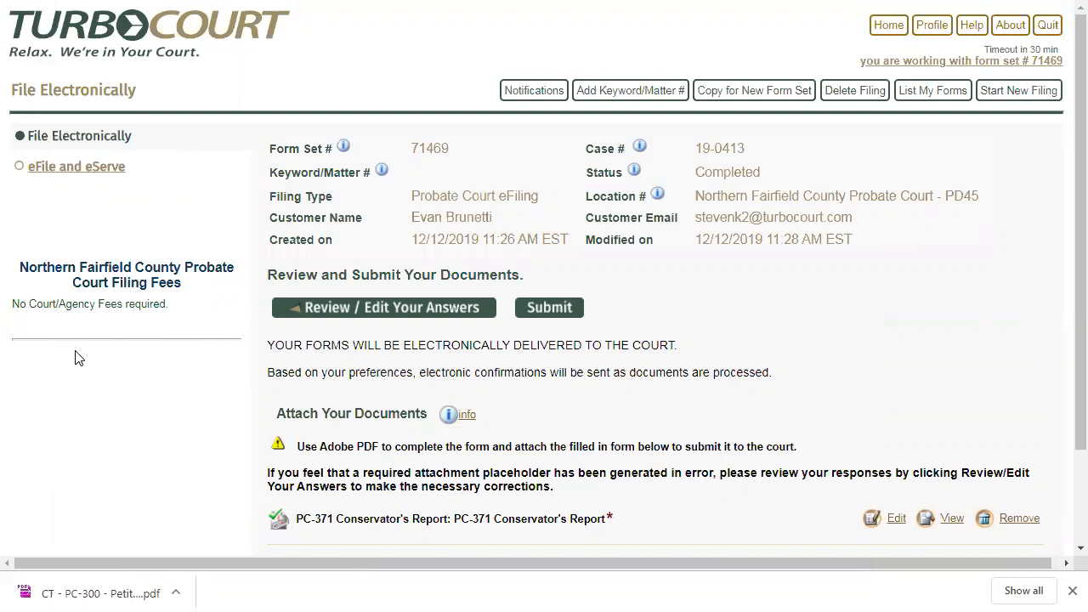
# - Submit the PC-371 filing and wait until it shows as Delivered
pyautogui.click(546, 308)
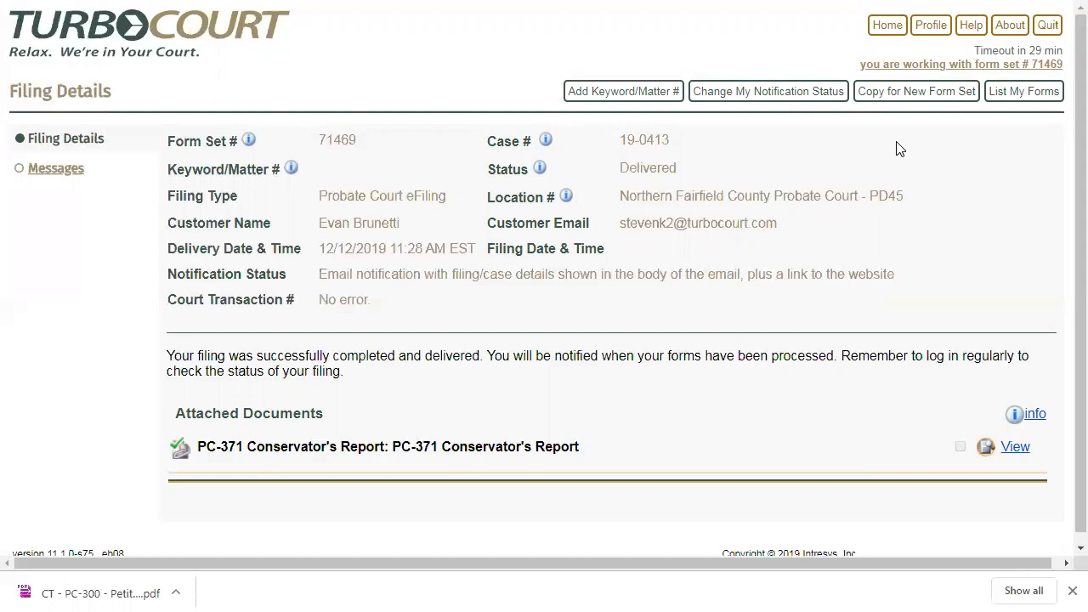
# - Start another Probate Court eFiling at Northern Fairfield County Probate Court
pyautogui.click(897, 34)
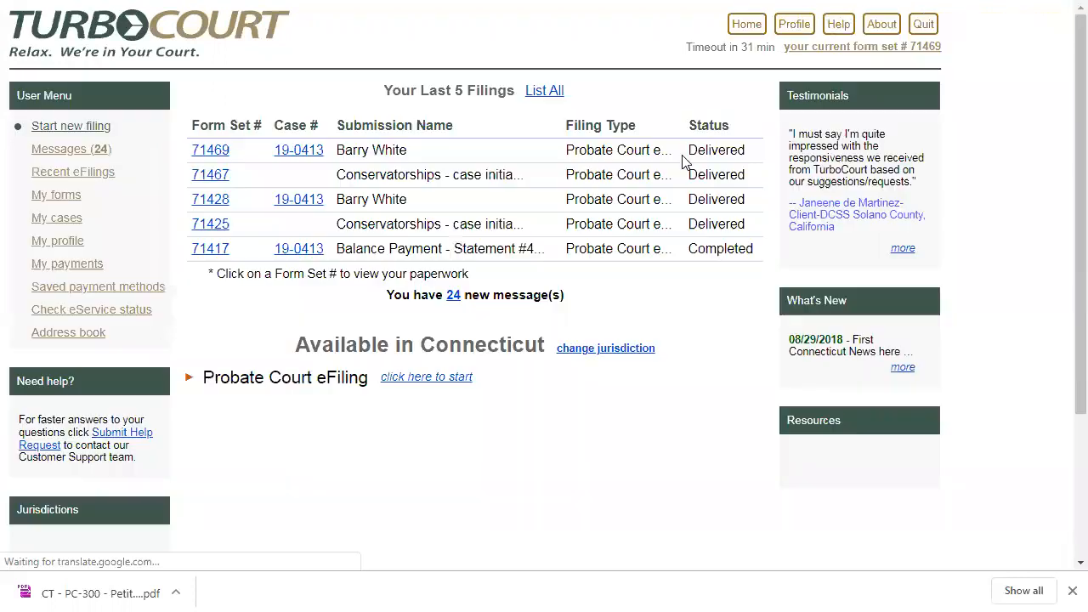
pyautogui.click(442, 383)
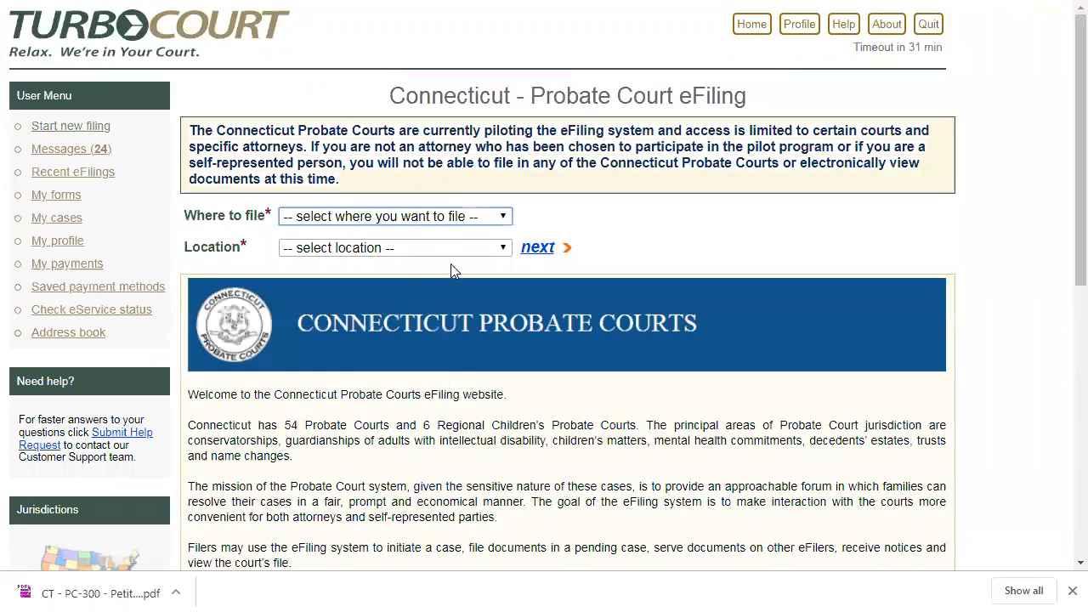
pyautogui.click(457, 217)
pyautogui.click(406, 319)
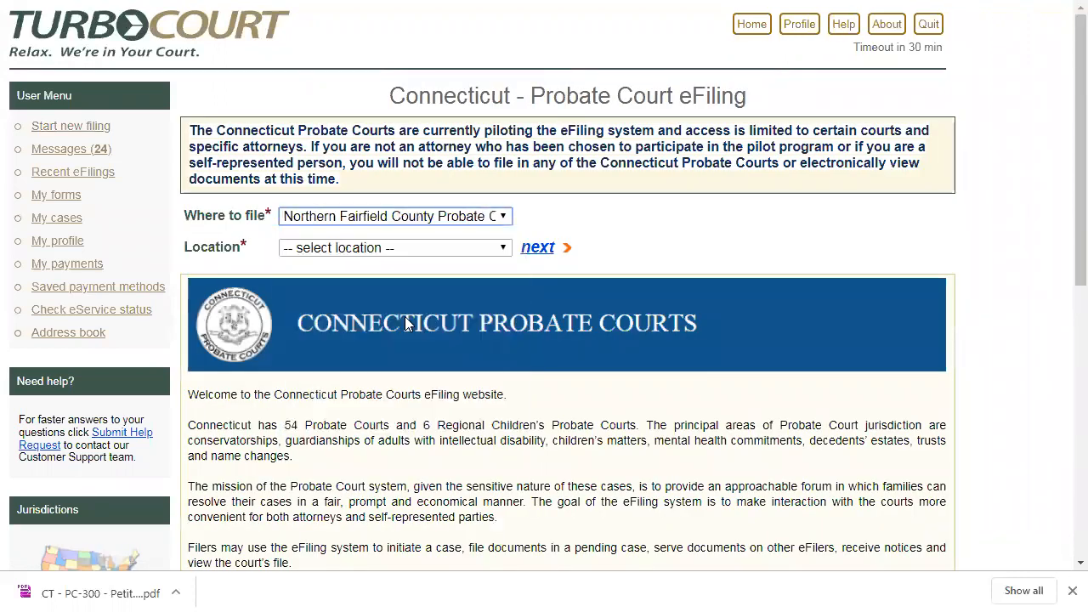
pyautogui.click(533, 250)
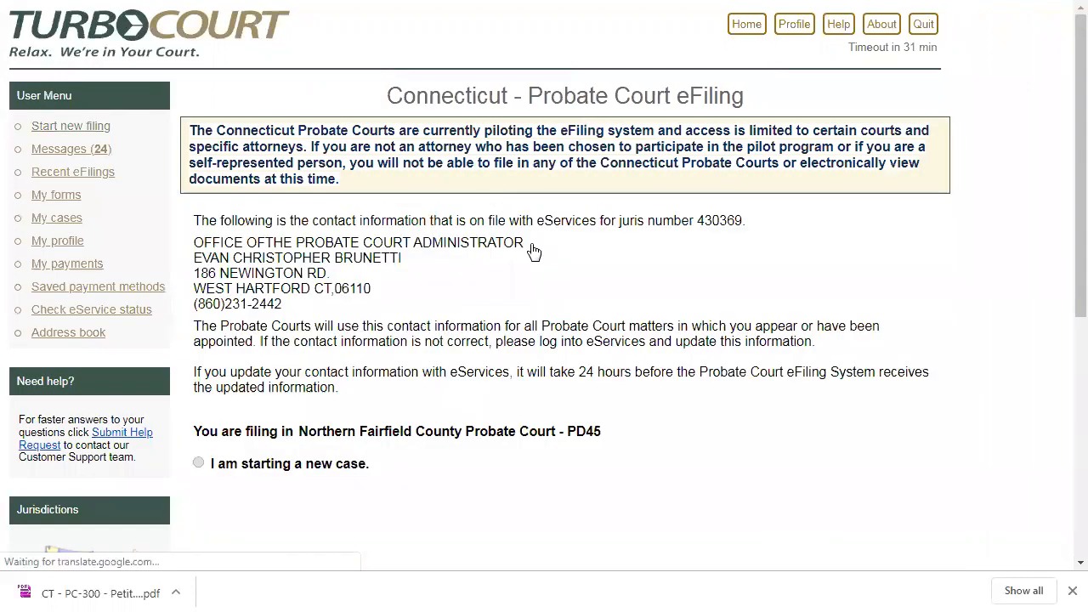
pyautogui.click(198, 494)
pyautogui.press('Down')
pyautogui.press('Down')
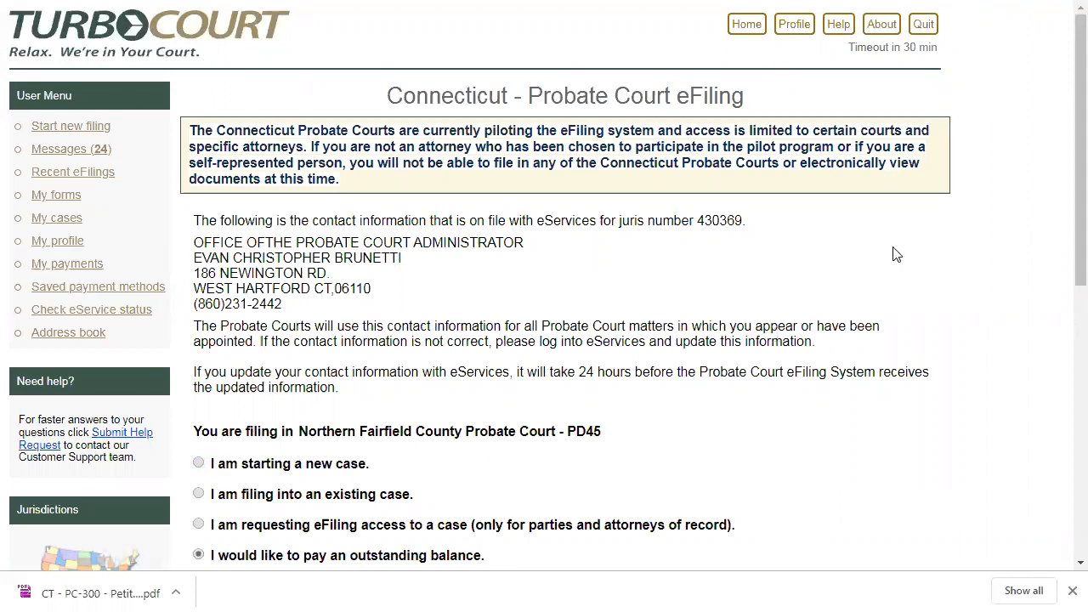
pyautogui.scroll(-1, 1064, 232)
pyautogui.scroll(-3, 1064, 231)
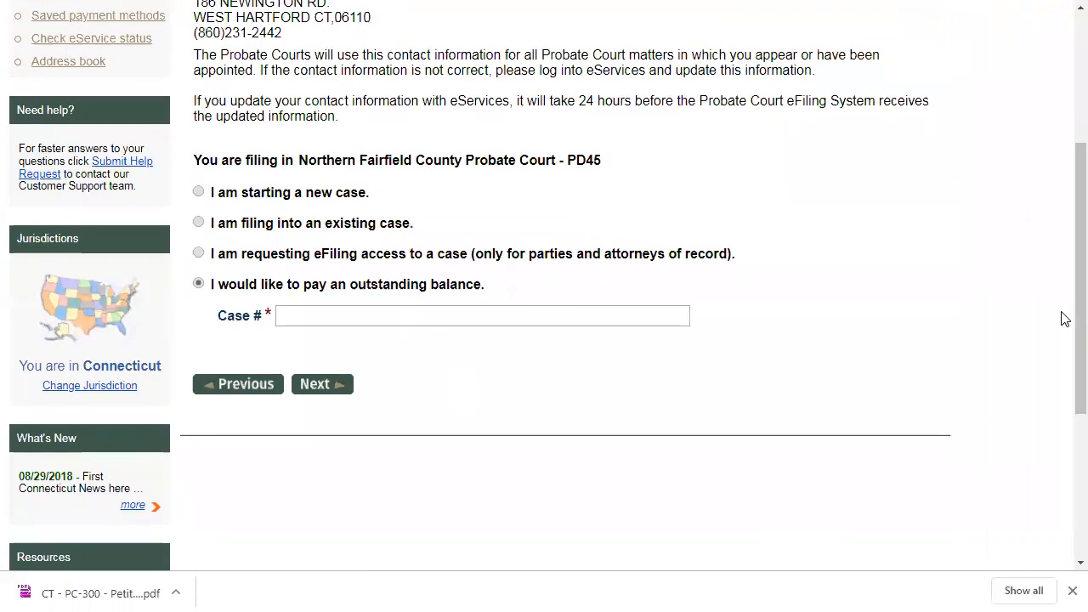
pyautogui.click(198, 221)
pyautogui.click(299, 317)
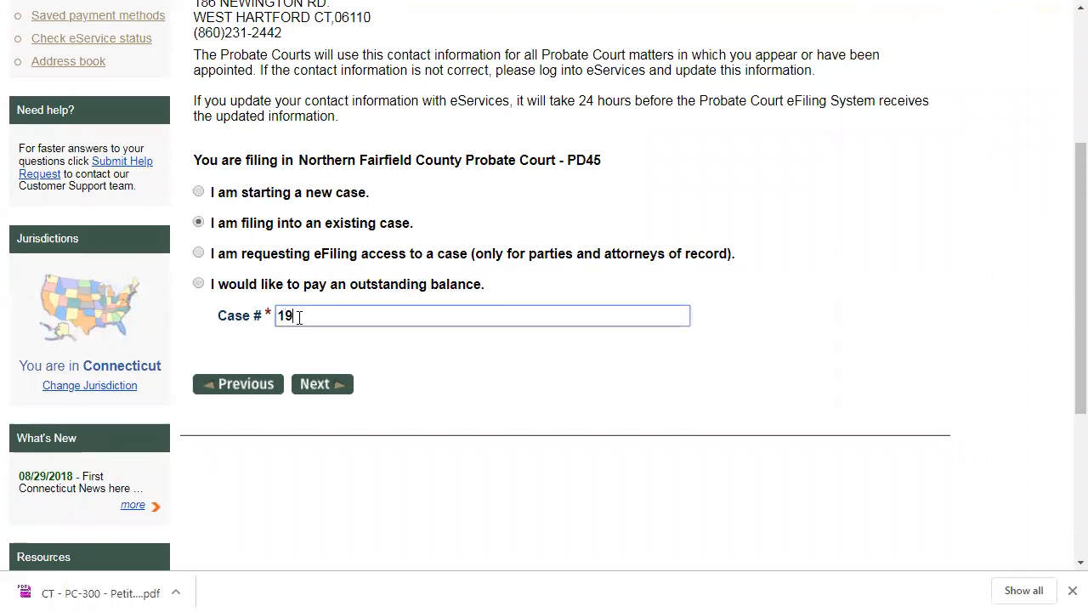
pyautogui.click(307, 384)
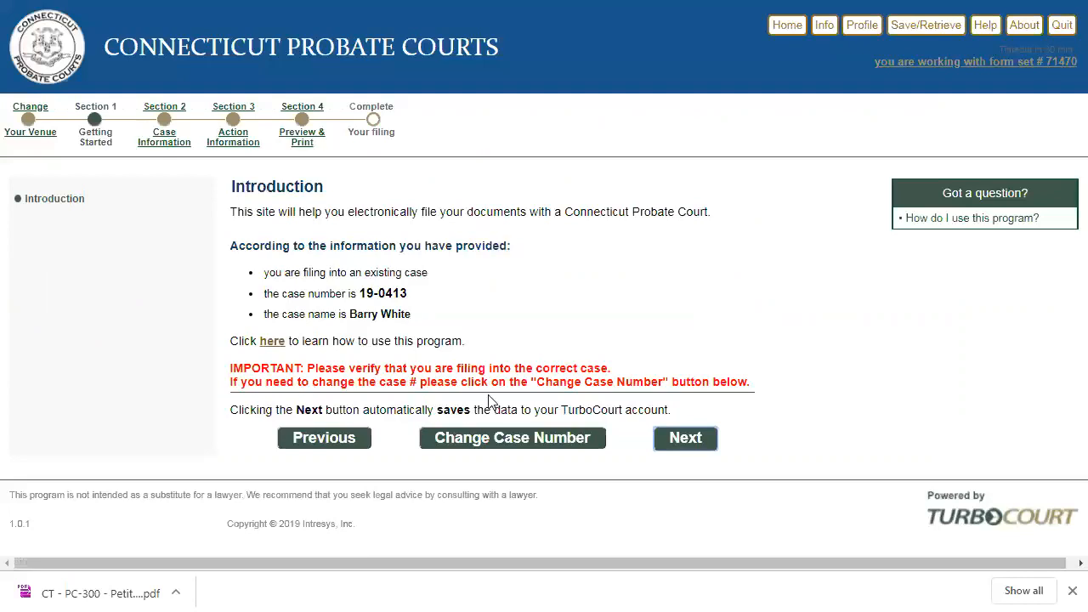
# - Set the case category to Conservatorships and state an appearance is already filed
pyautogui.click(686, 438)
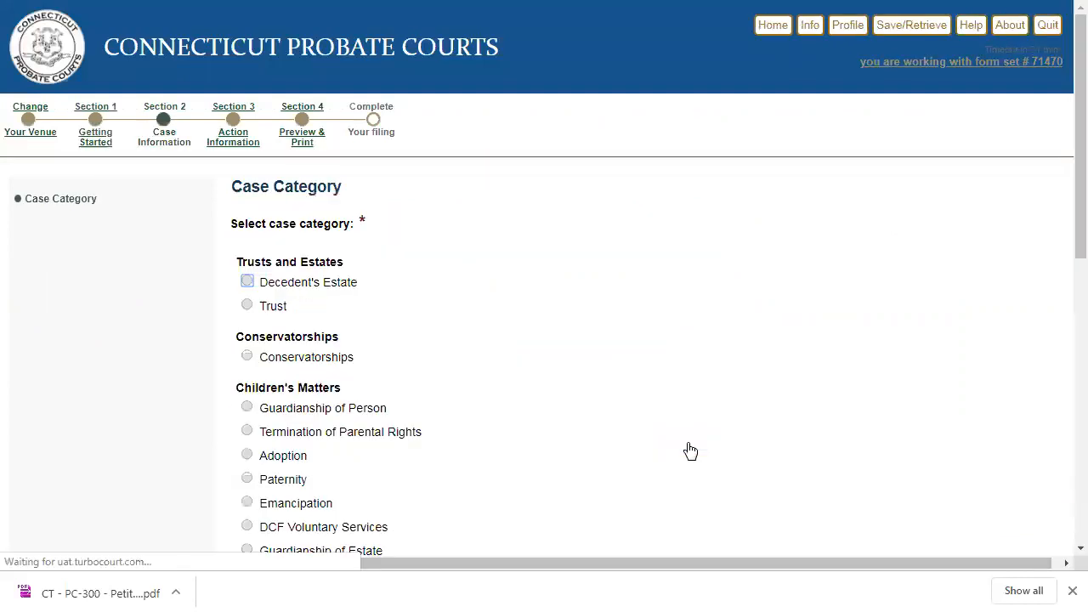
pyautogui.click(246, 357)
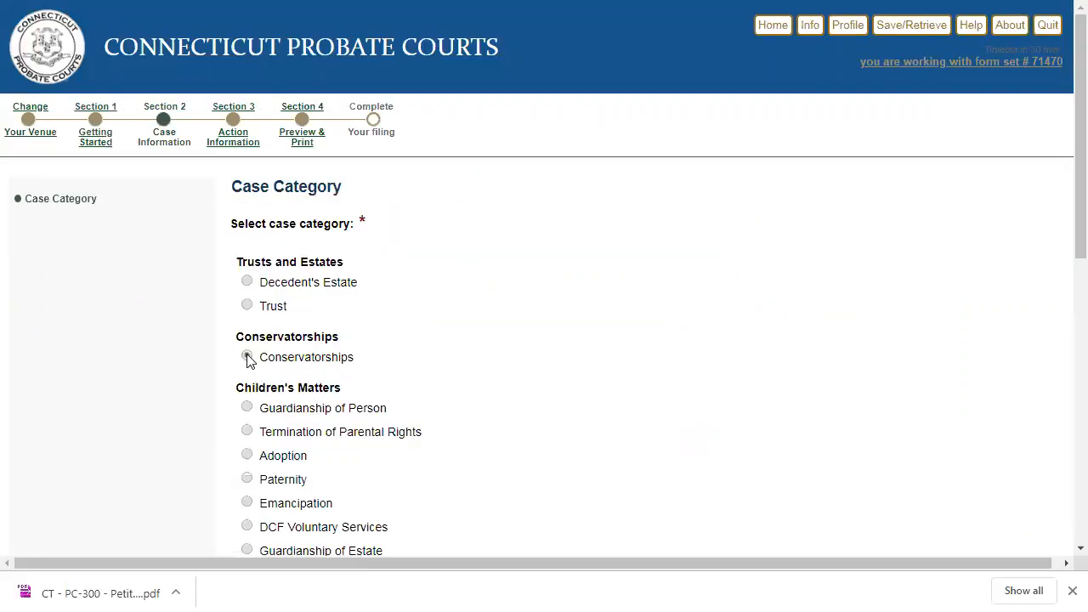
pyautogui.scroll(-3, 248, 362)
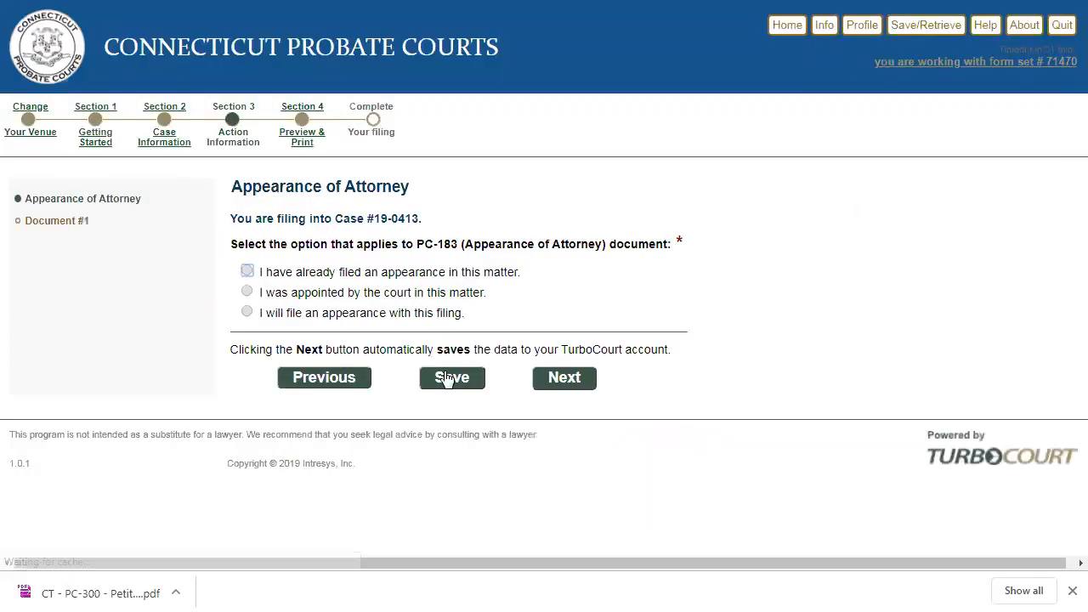
pyautogui.click(247, 272)
pyautogui.click(578, 382)
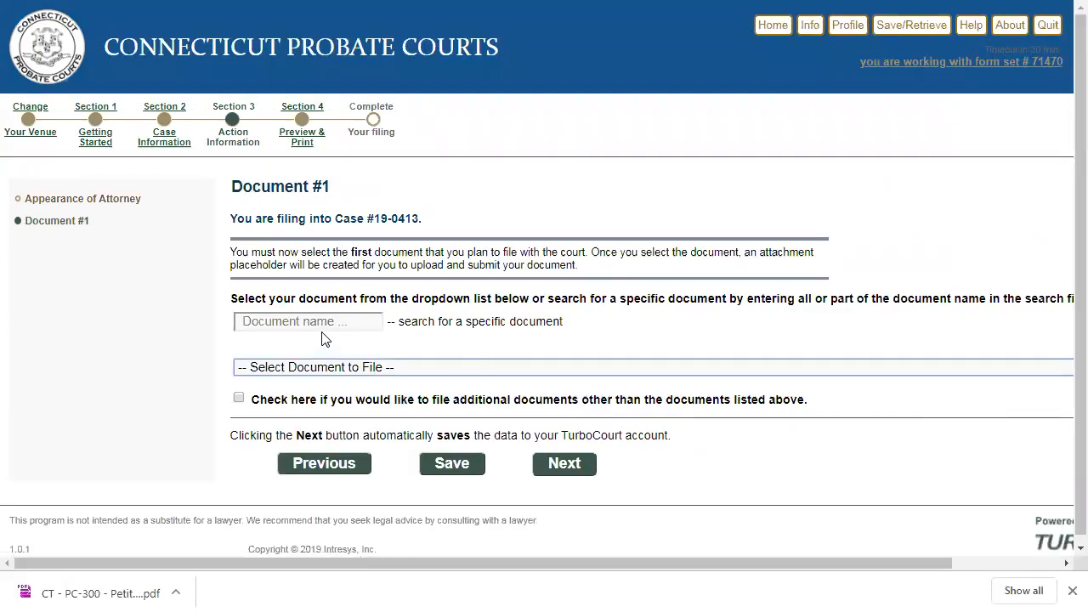
# - Search 'rep' and pick PC-371 Conservator's Report as the document to file
pyautogui.tripleClick(322, 332)
pyautogui.click(322, 332)
pyautogui.write('rep')
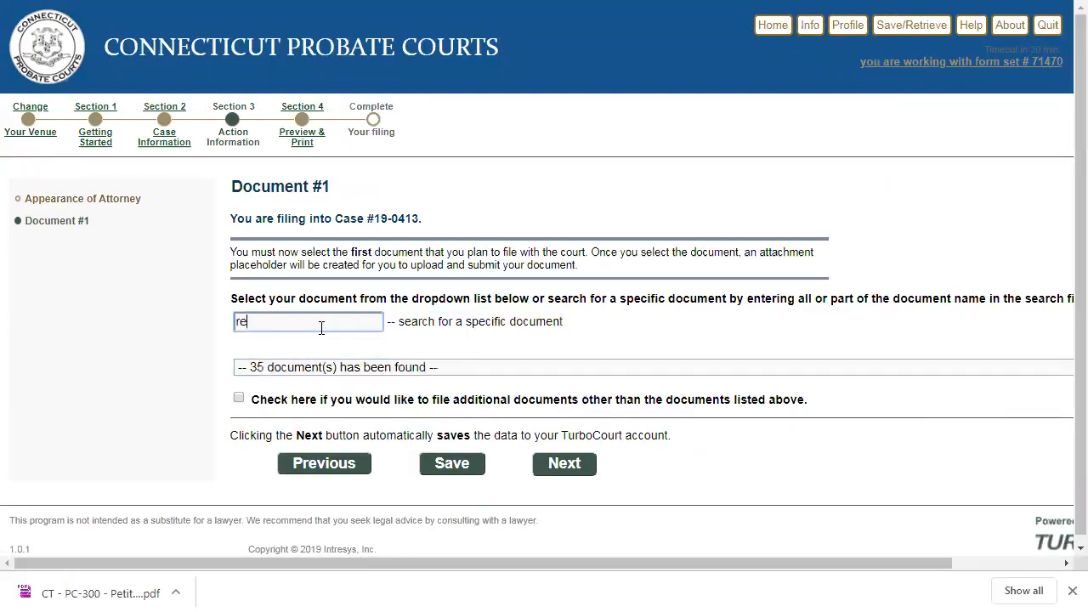
pyautogui.click(315, 375)
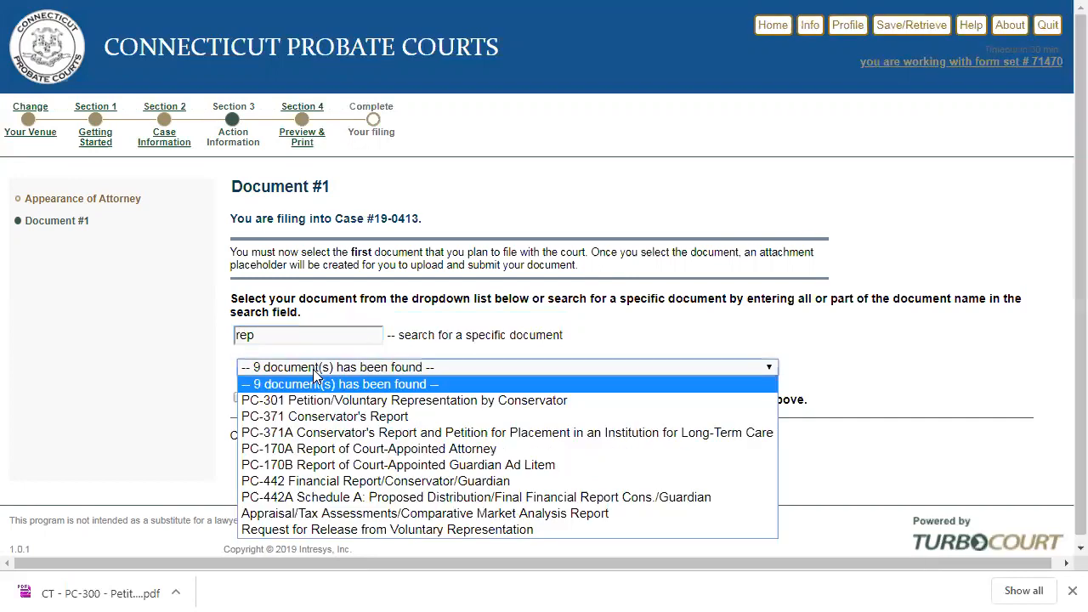
pyautogui.click(320, 417)
pyautogui.click(557, 462)
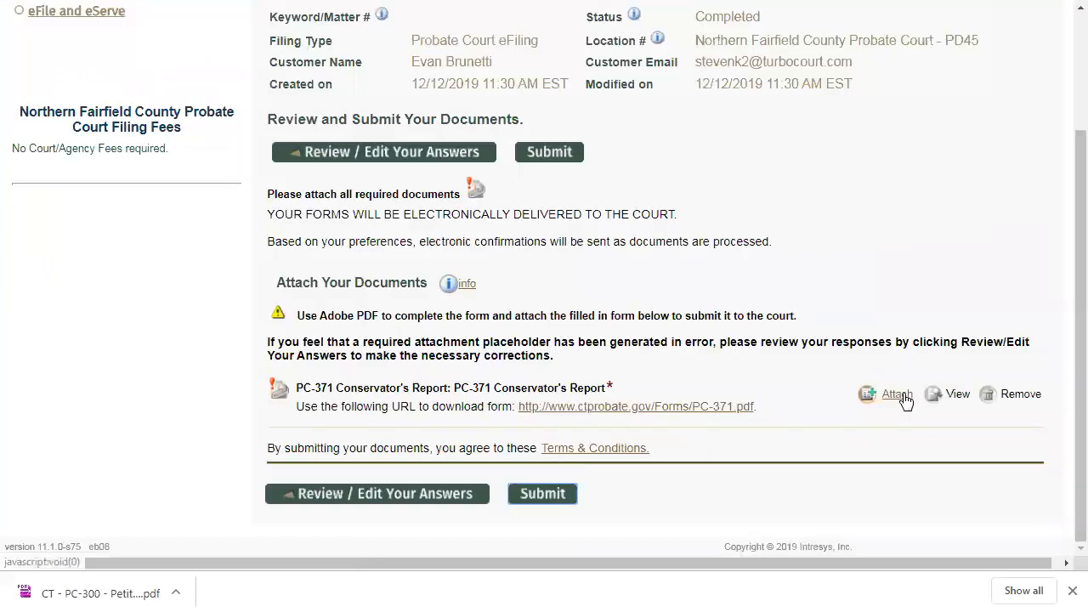
# - Upload CT - PC-371 - Conservator's Report.pdf to the PC-371 placeholder and save
pyautogui.click(901, 398)
pyautogui.click(405, 314)
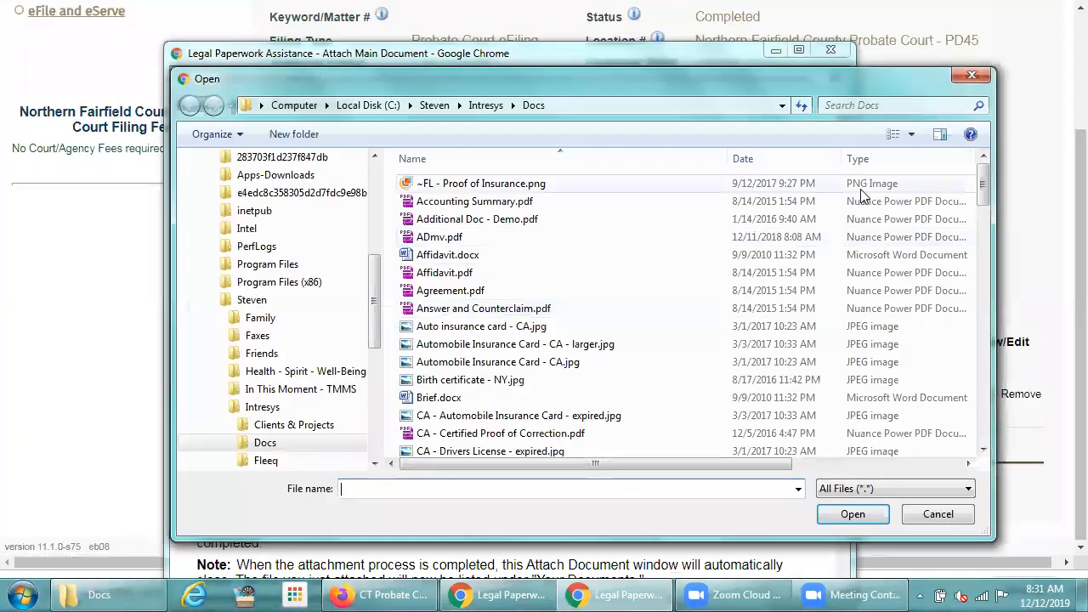
pyautogui.moveTo(979, 179); pyautogui.dragTo(971, 282)
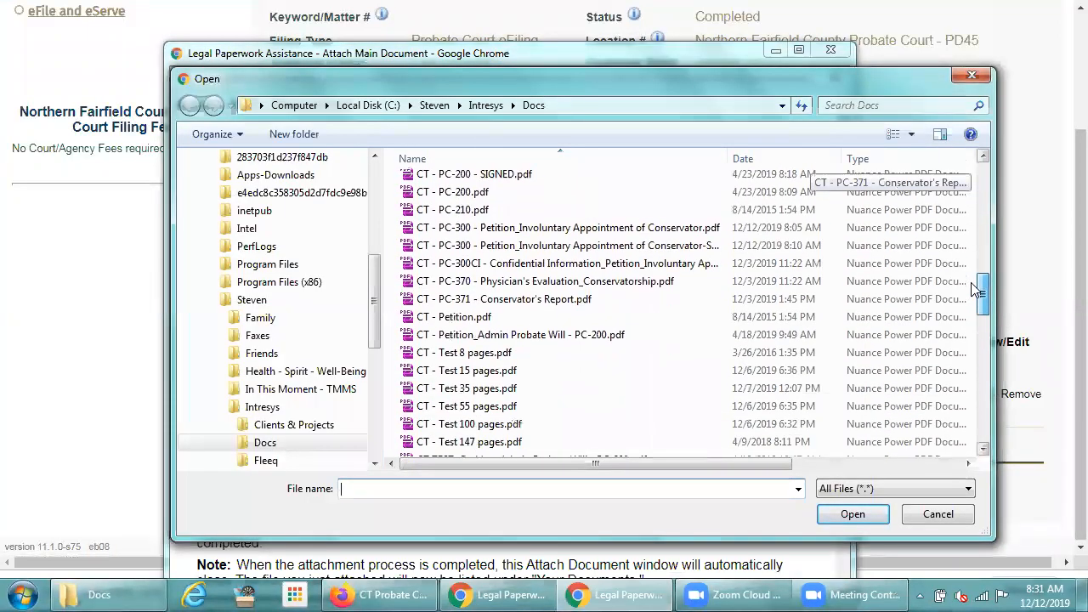
pyautogui.doubleClick(519, 299)
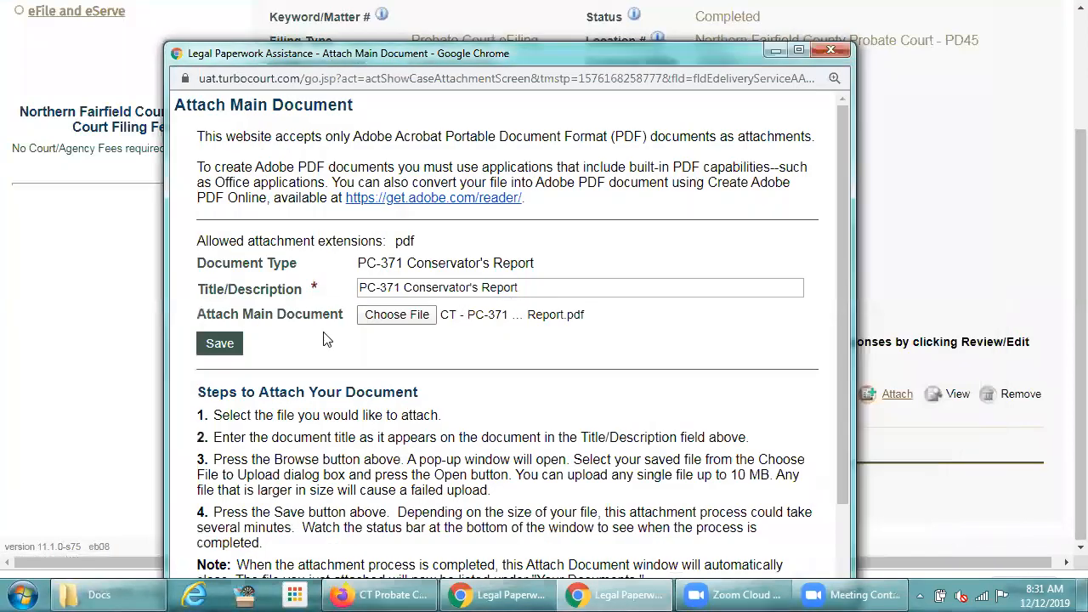
pyautogui.click(220, 344)
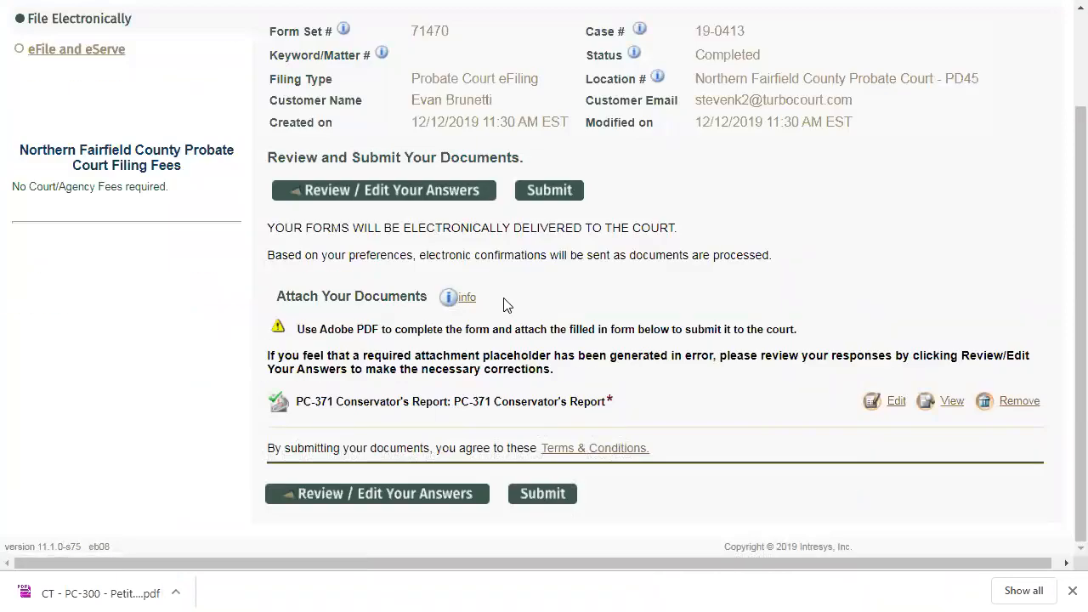
# - Choose the eFile and eServe option from the left sidebar
pyautogui.scroll(2, 503, 304)
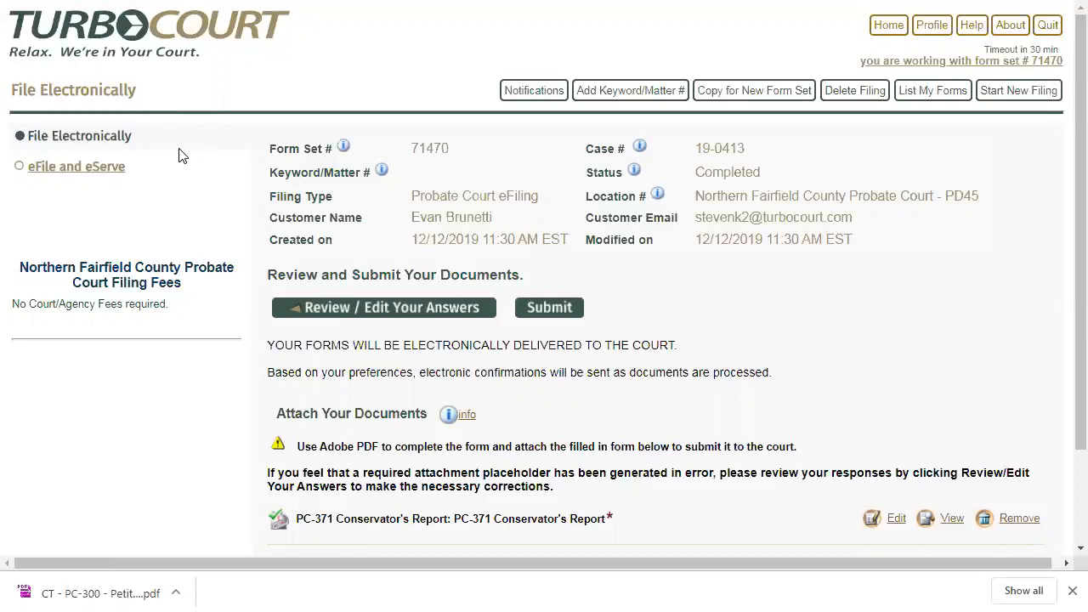
pyautogui.click(88, 174)
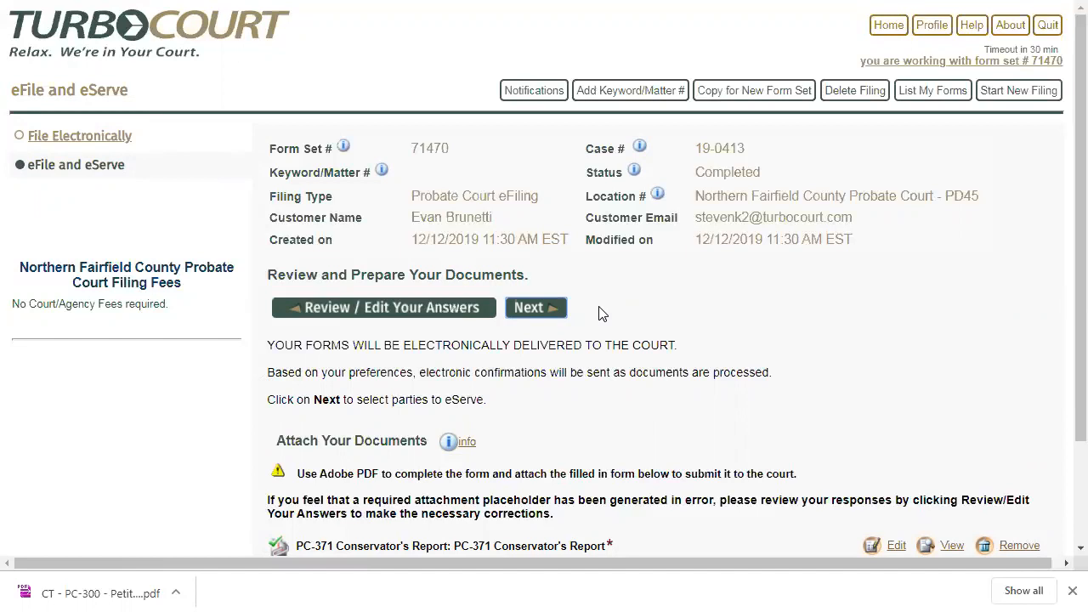
# - Continue to Review and Prepare e-Service and scroll to the four registered and two additional recipients
pyautogui.click(543, 311)
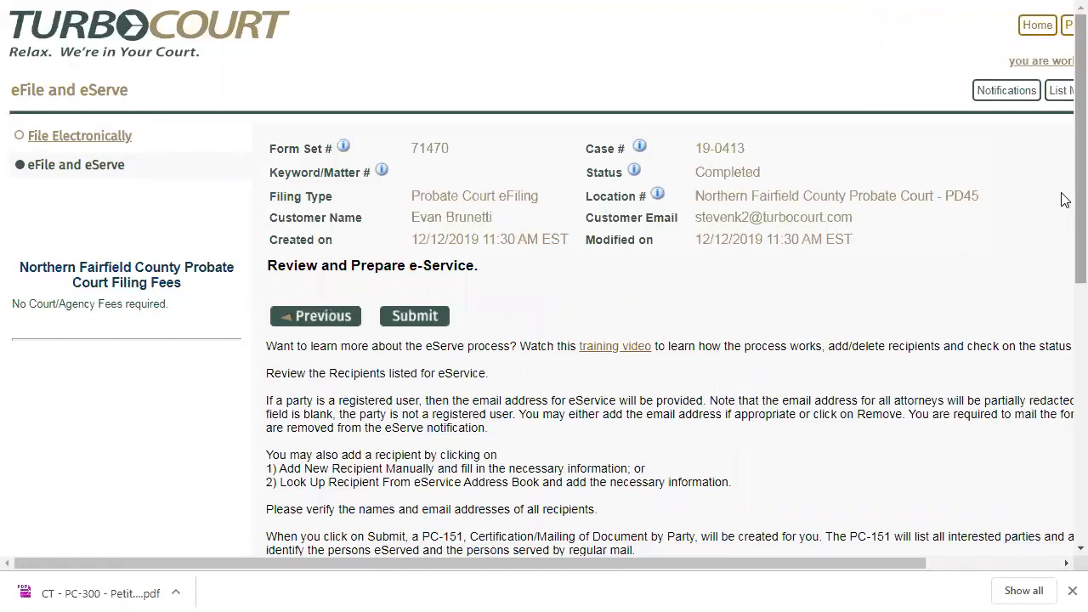
pyautogui.scroll(-5, 1062, 255)
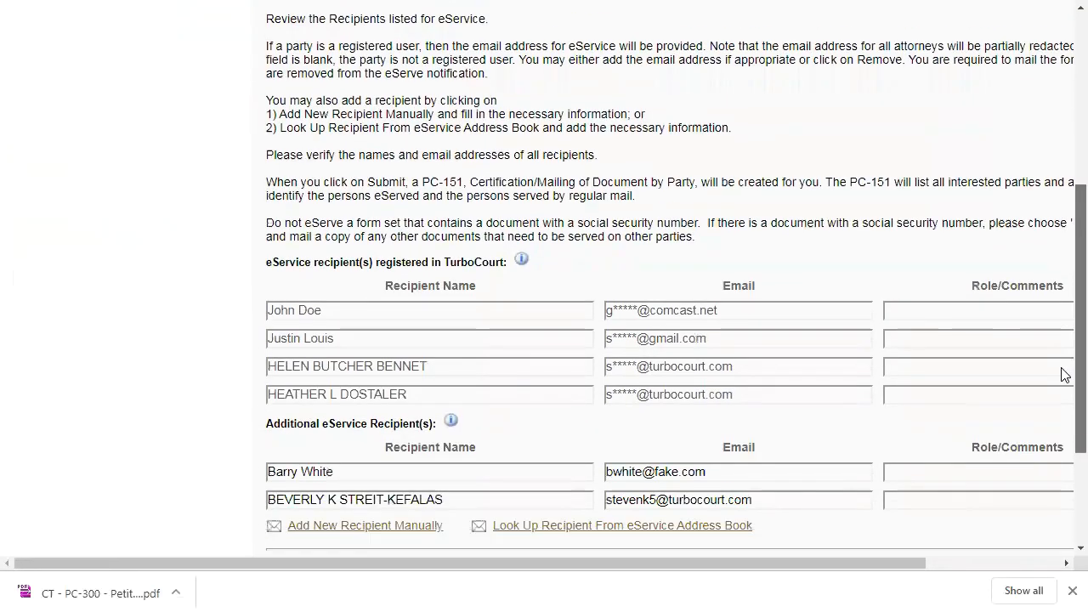
pyautogui.scroll(-2, 1062, 386)
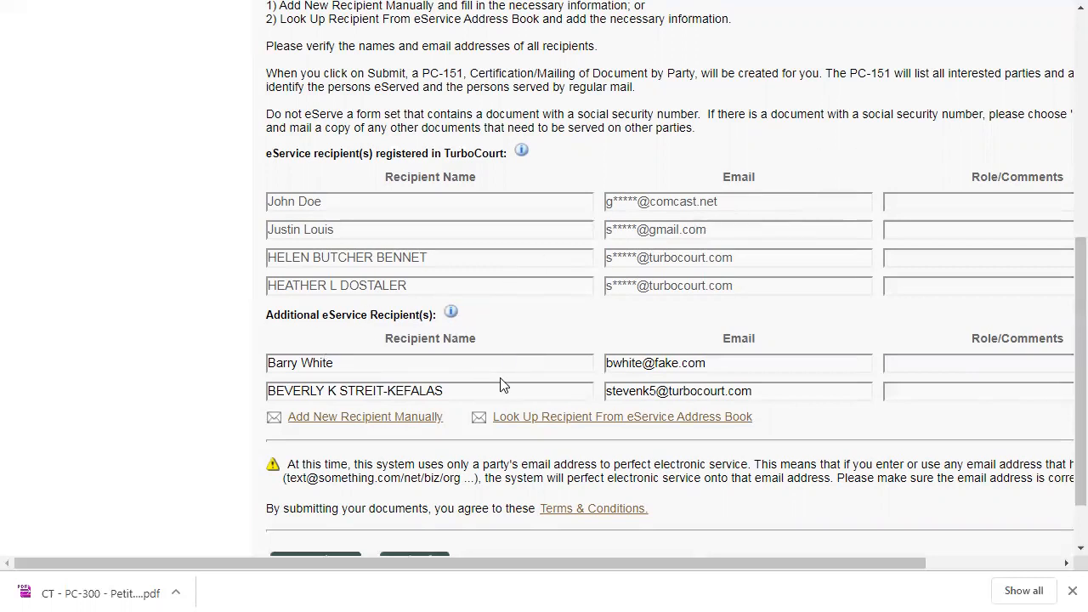
pyautogui.click(734, 365)
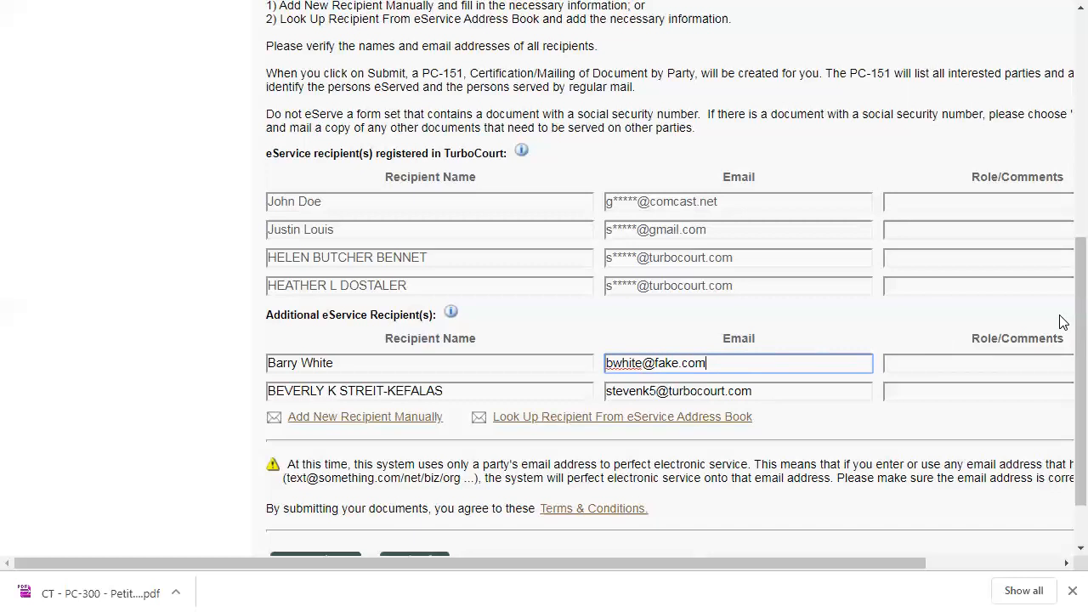
pyautogui.scroll(-2, 1062, 313)
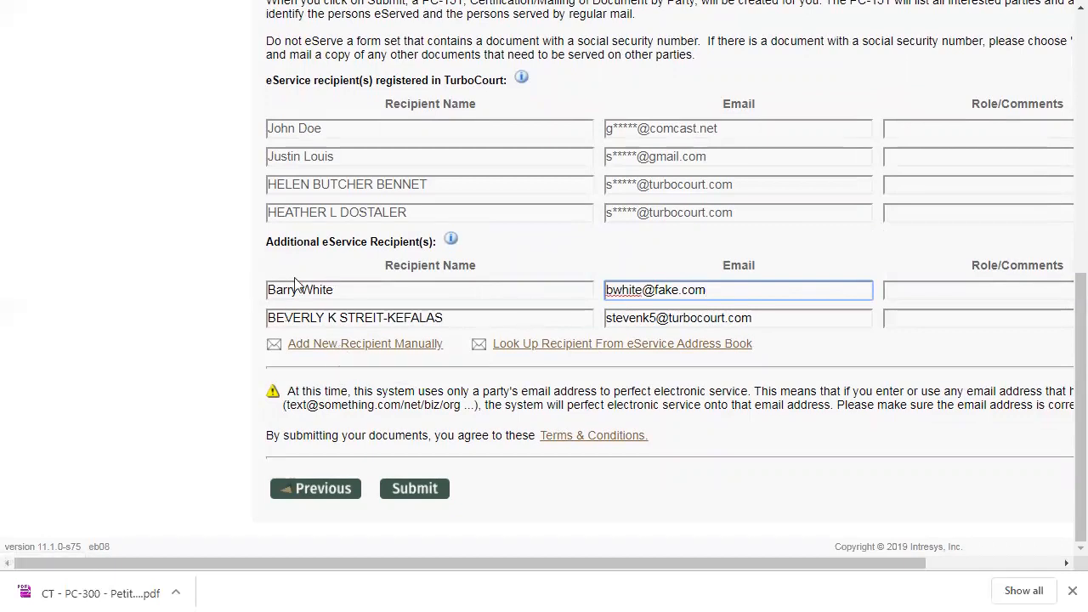
# - Manually add a third additional eService recipient, entering the person's full name and e-mail address
pyautogui.click(334, 349)
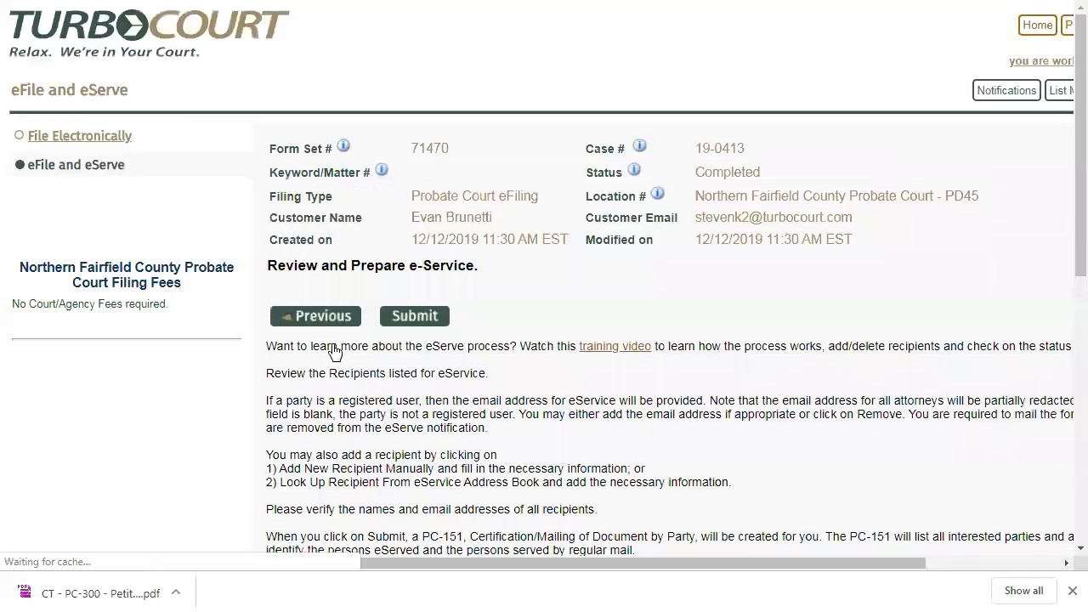
pyautogui.click(319, 389)
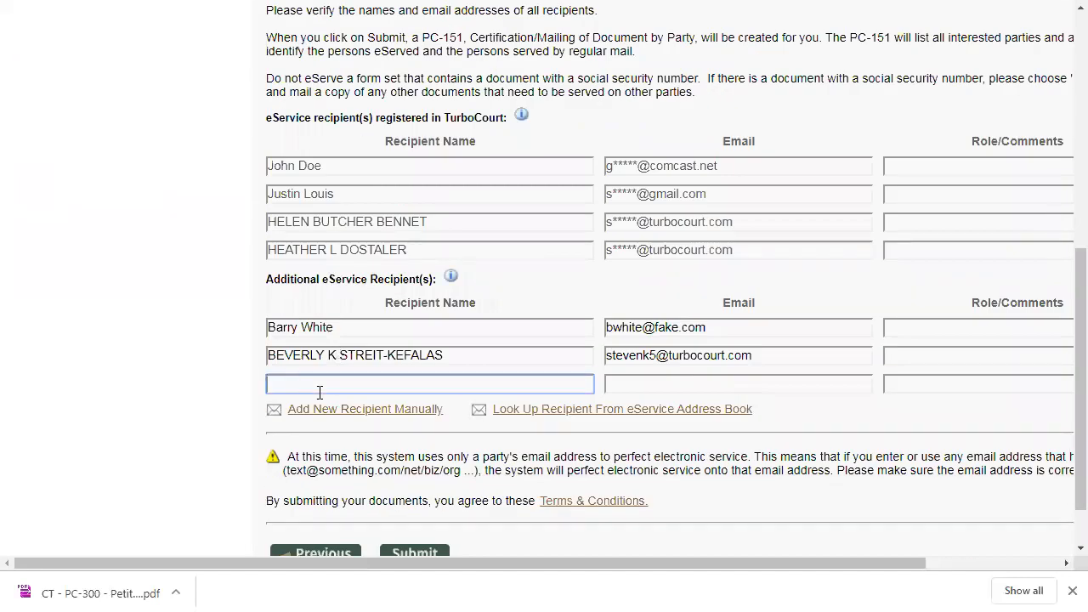
pyautogui.write('Jane Smith')
pyautogui.press('Tab')
pyautogui.write('jsmit')
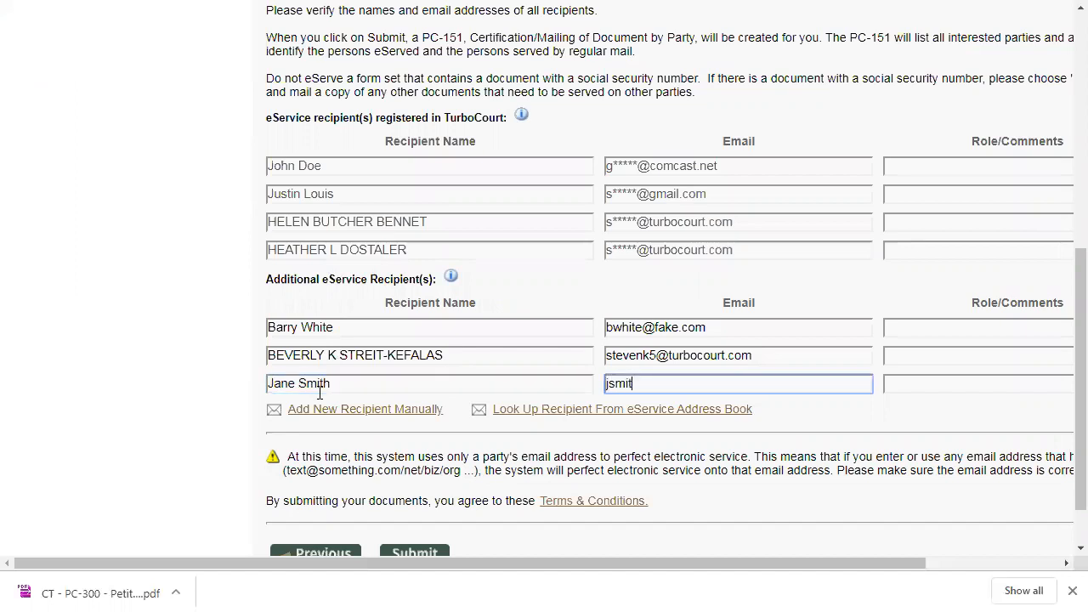
pyautogui.write('h@fake.com')
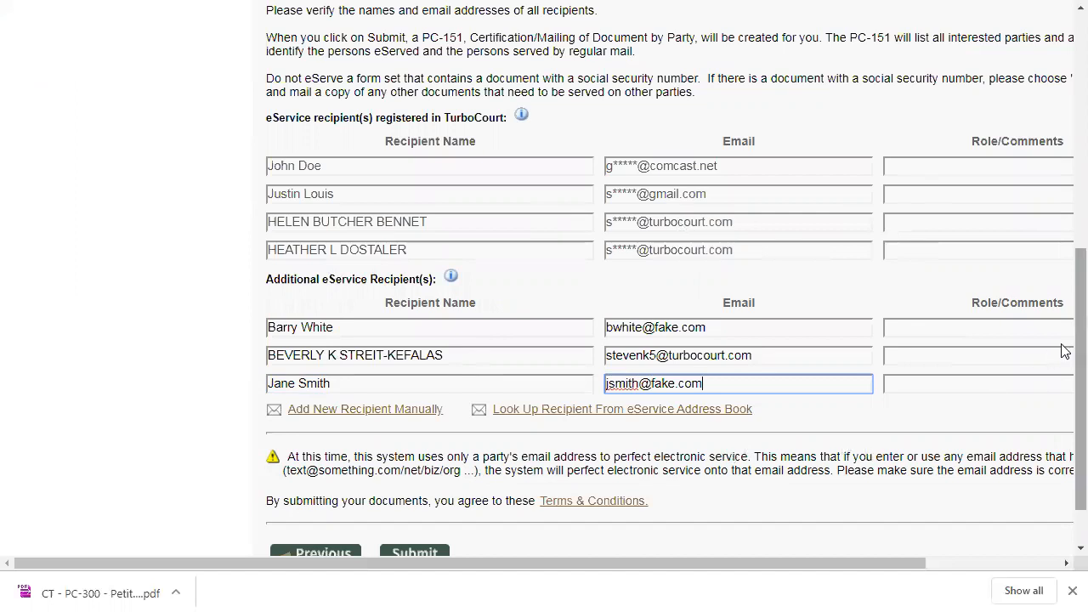
pyautogui.scroll(-1, 1059, 349)
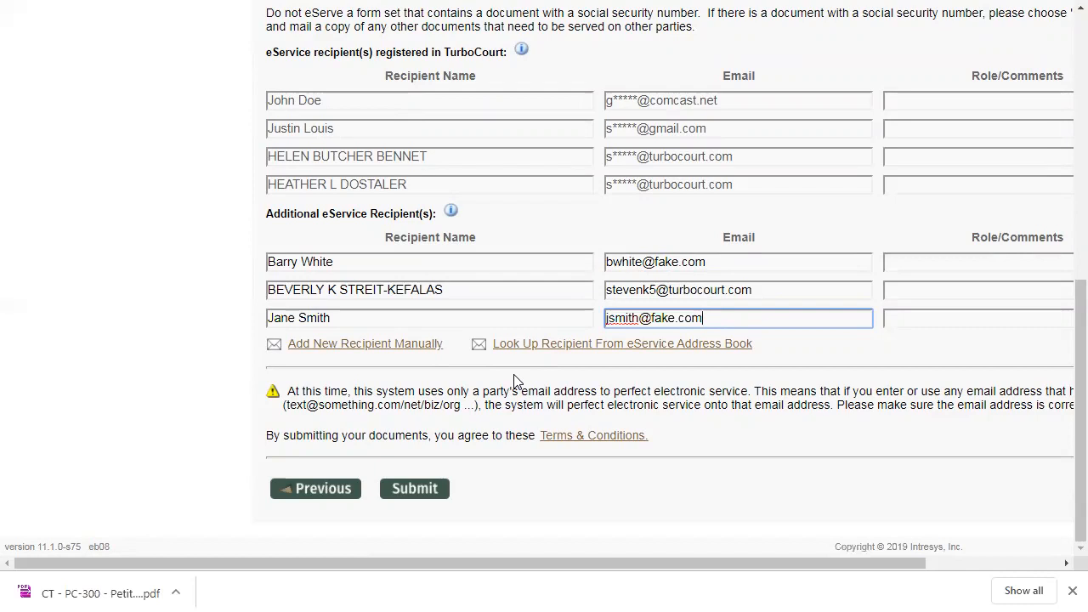
# - Submit form set 71470 to e-file and e-serve the PC-151 and PC-371 forms
pyautogui.click(416, 487)
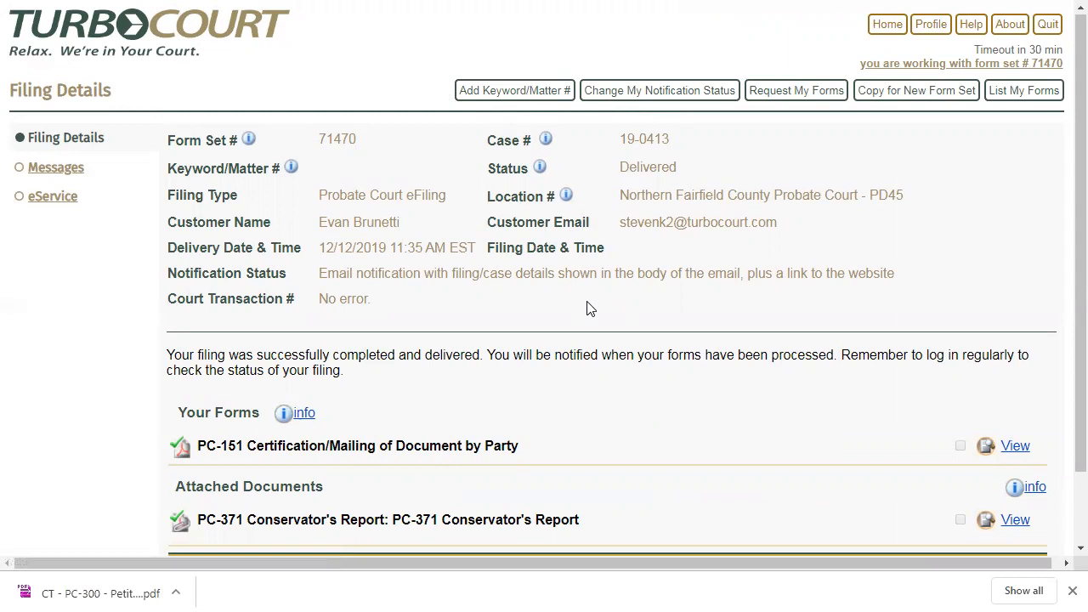
# - Show the eService status table and review all seven recipients listed as Pending
pyautogui.click(53, 205)
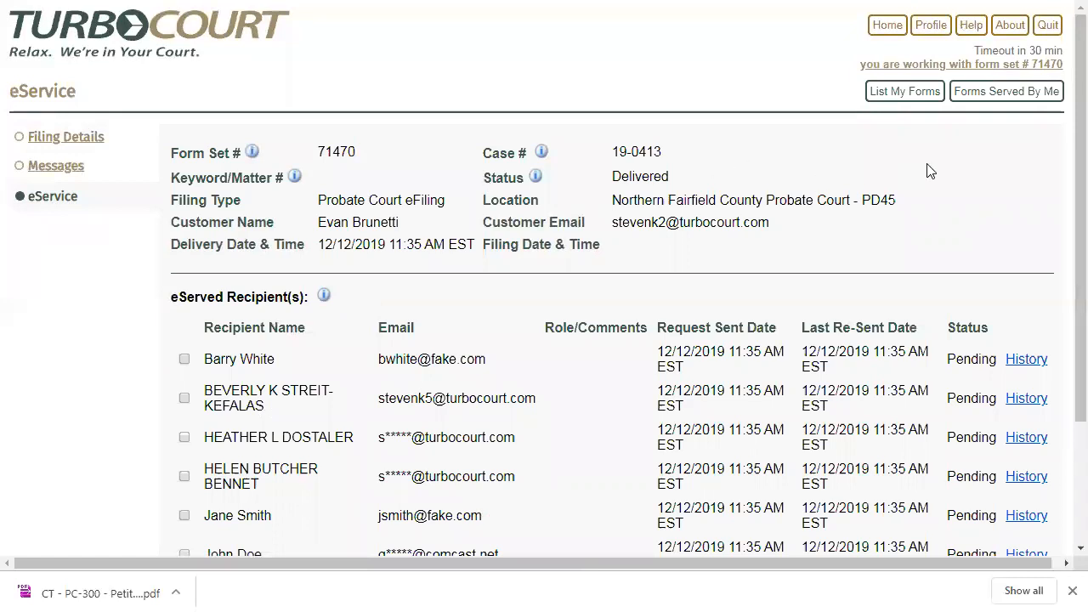
pyautogui.scroll(-3, 1062, 179)
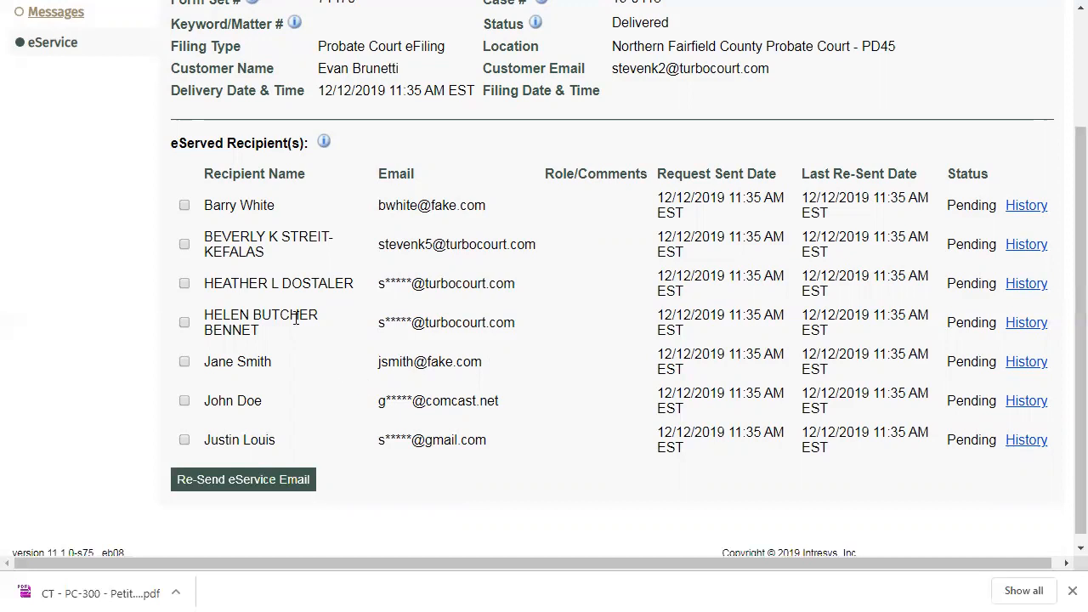
pyautogui.scroll(3, 296, 317)
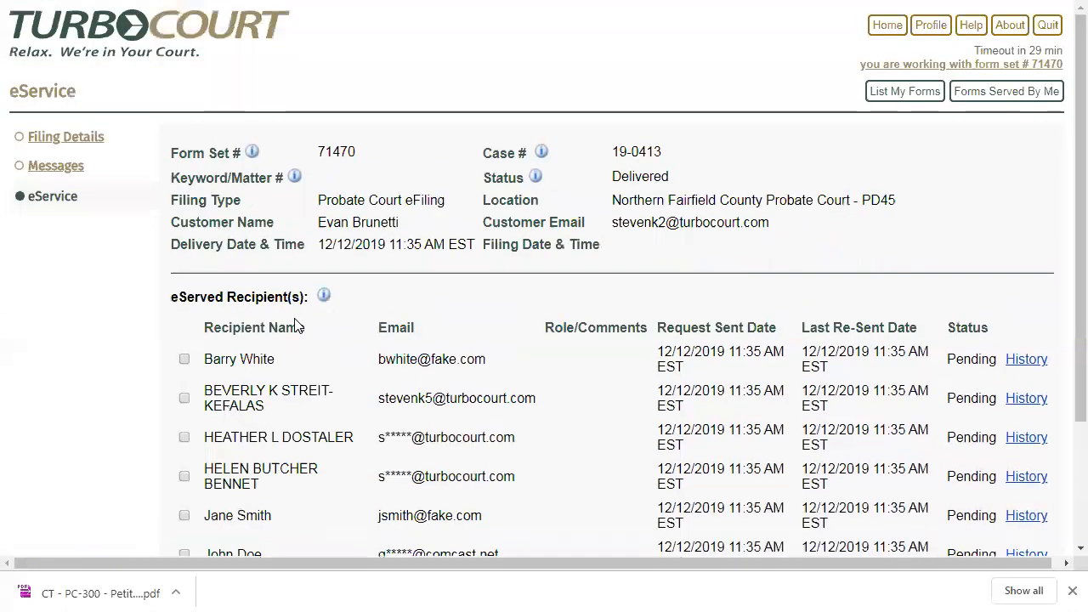
# - Return to Filing Details for form set 71470 to see the PC-151 form and attached PC-371 report
pyautogui.click(65, 138)
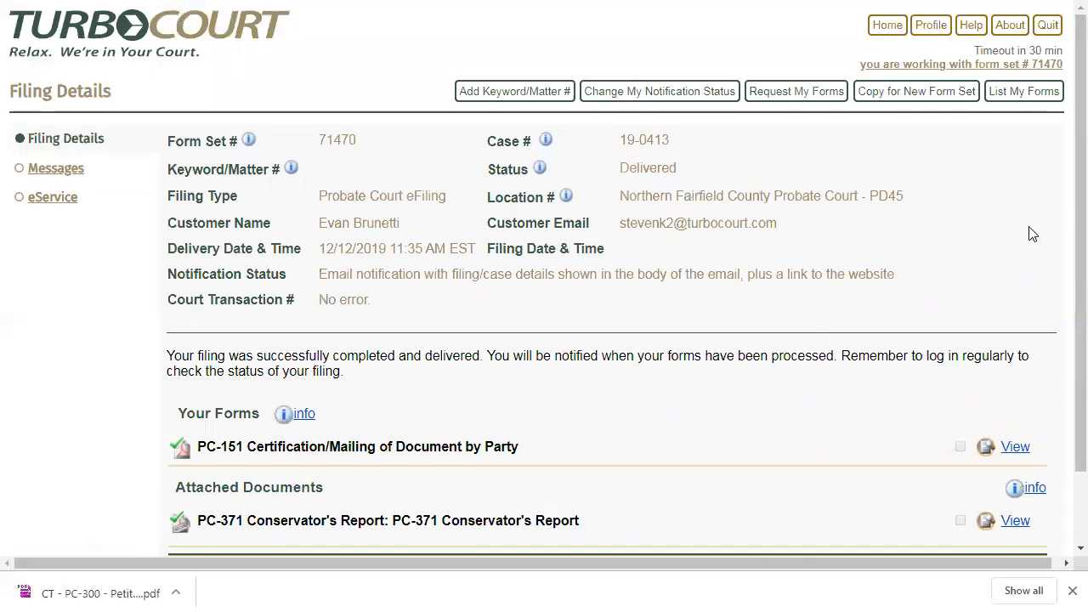
pyautogui.scroll(-2, 1061, 255)
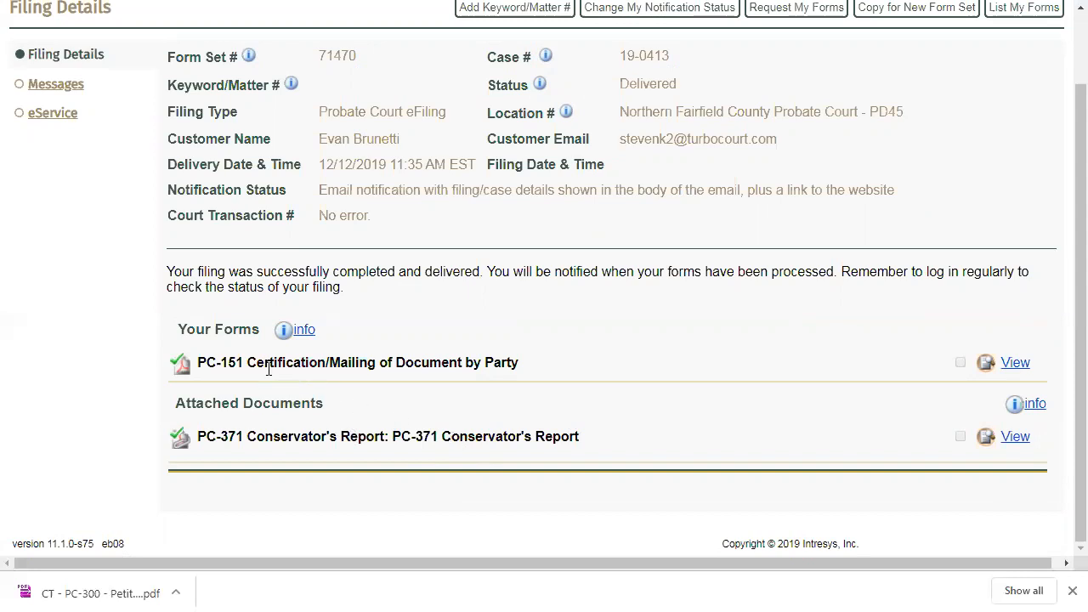
# - View the PC-151 certification PDF enlarged to read the eServed recipients, then switch to Gmail
pyautogui.click(1025, 366)
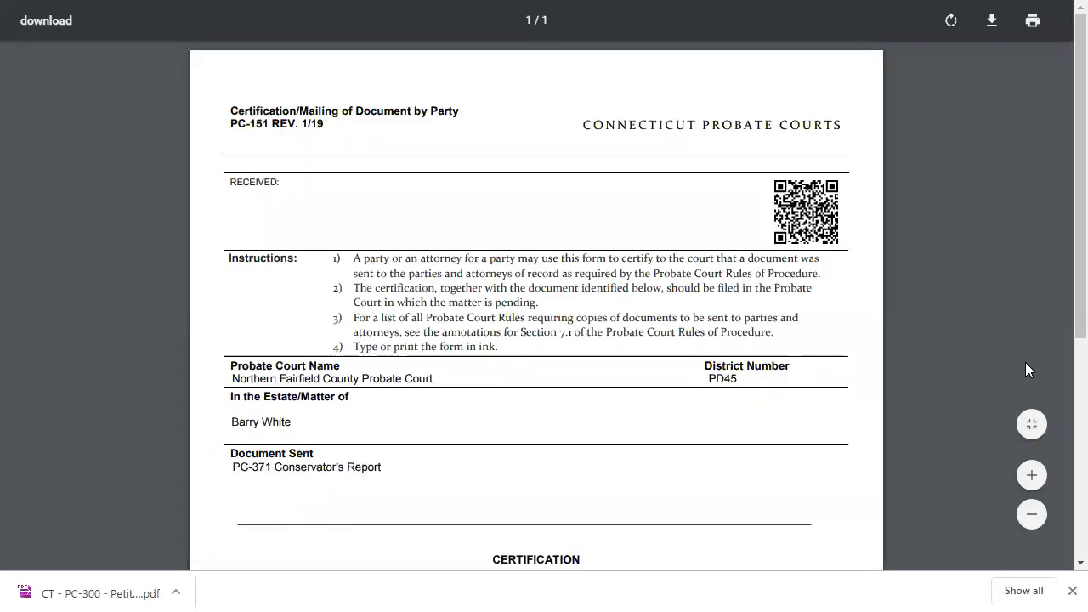
pyautogui.click(1031, 476)
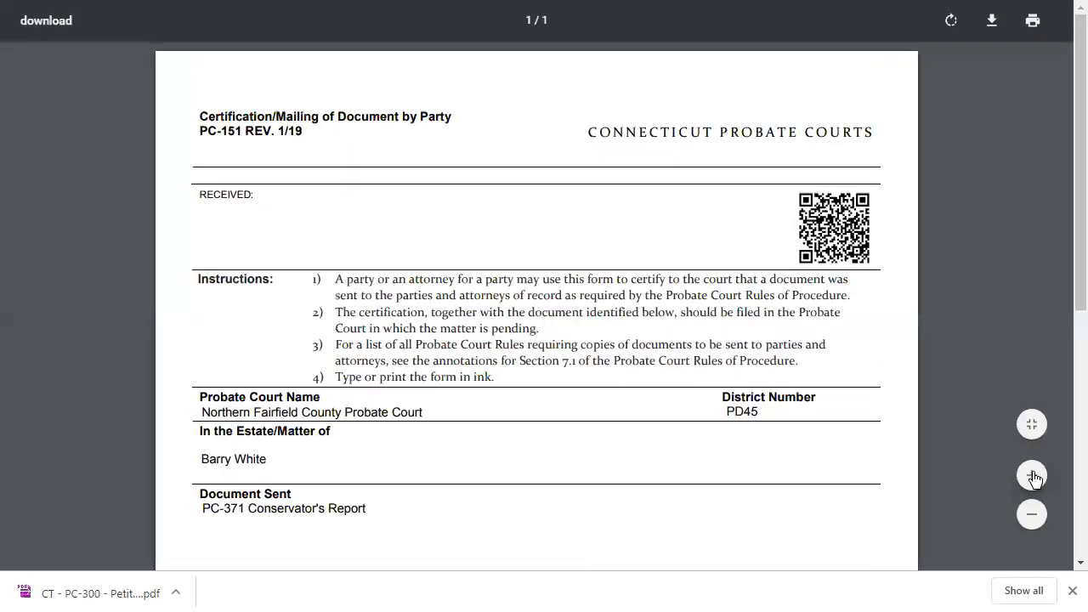
pyautogui.click(1031, 476)
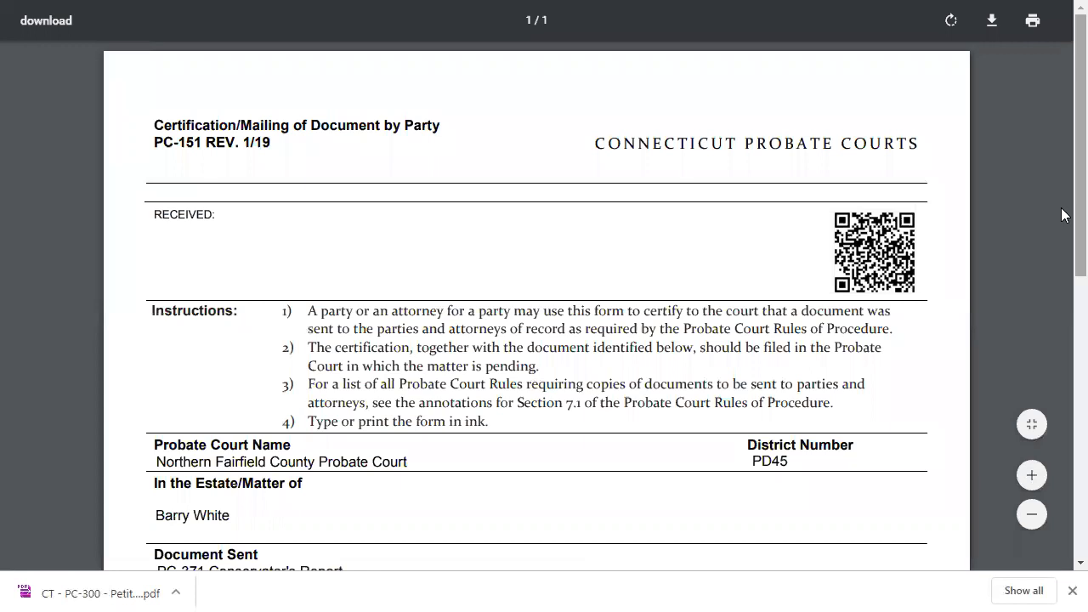
pyautogui.scroll(-2, 1064, 215)
pyautogui.scroll(2, 1062, 272)
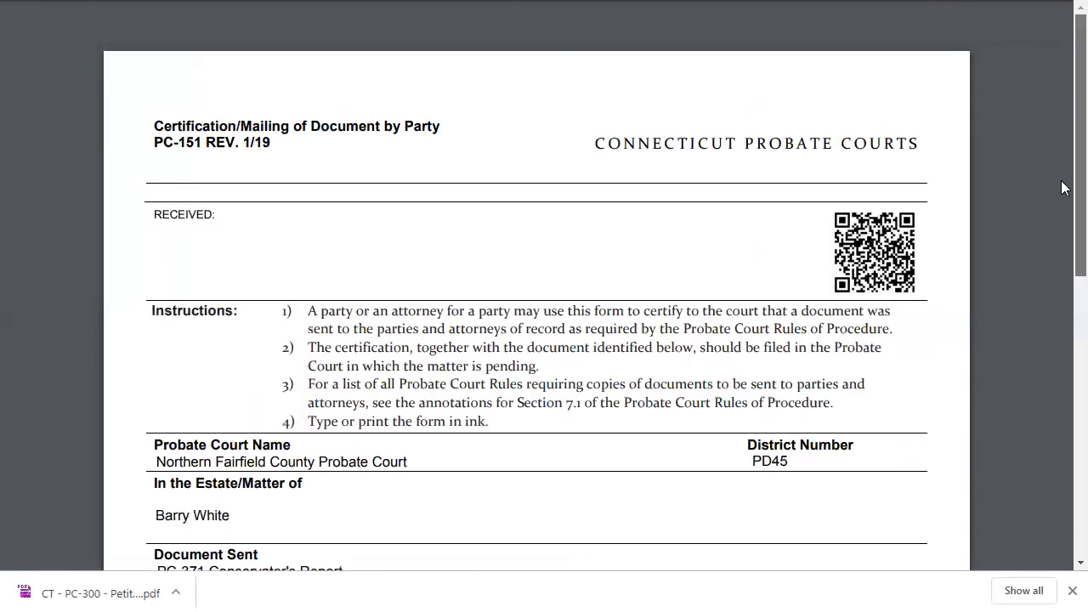
pyautogui.scroll(-5, 1063, 255)
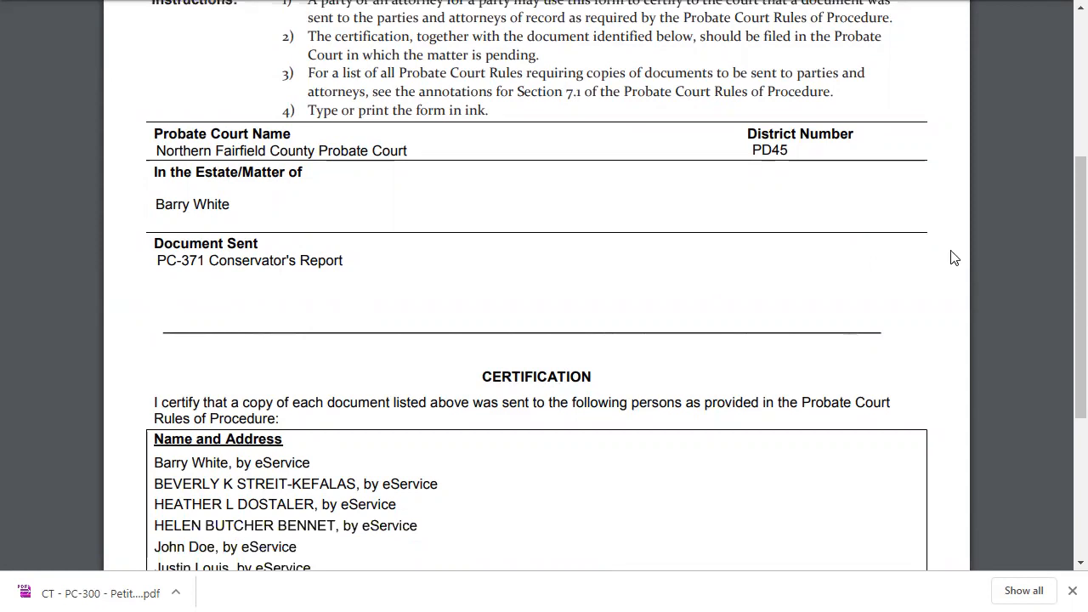
pyautogui.moveTo(1078, 304); pyautogui.dragTo(1077, 401)
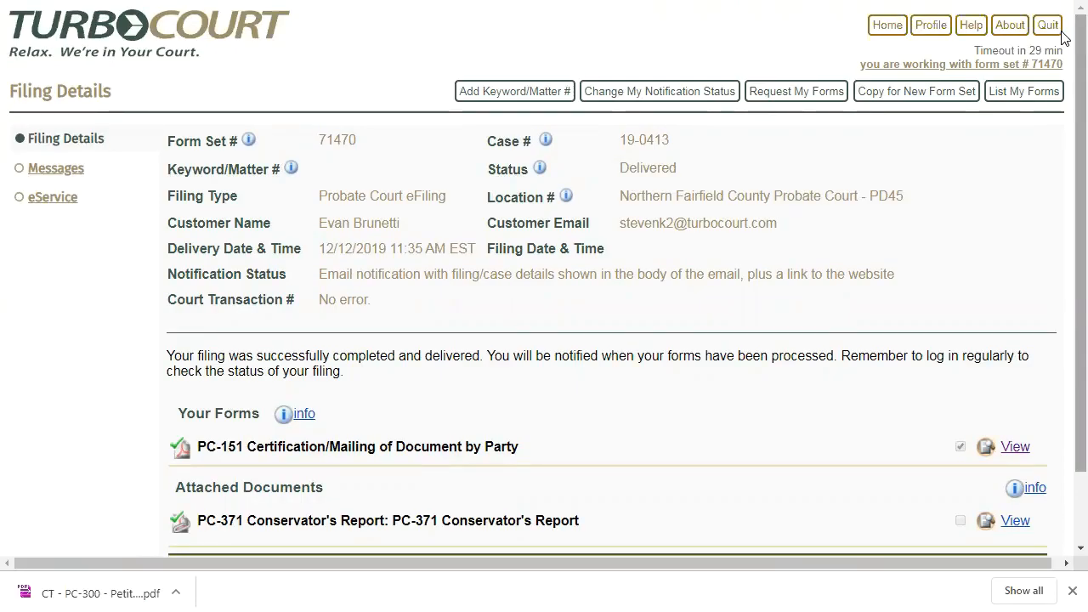
pyautogui.hotkey('alt', 'Tab')
pyautogui.hotkey('alt', 'Tab')
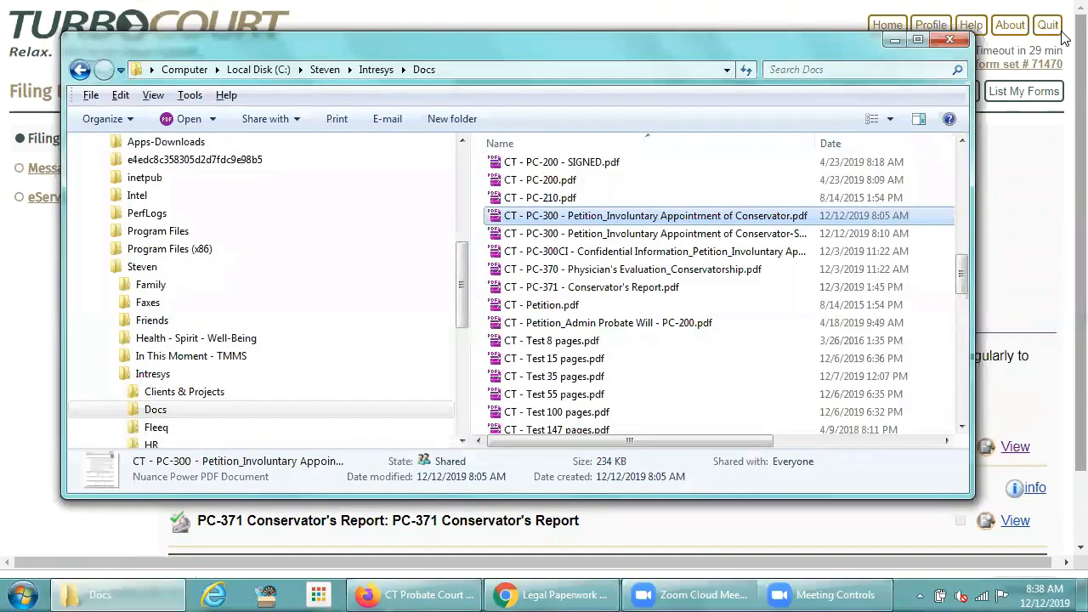
pyautogui.hotkey('alt', 'Tab')
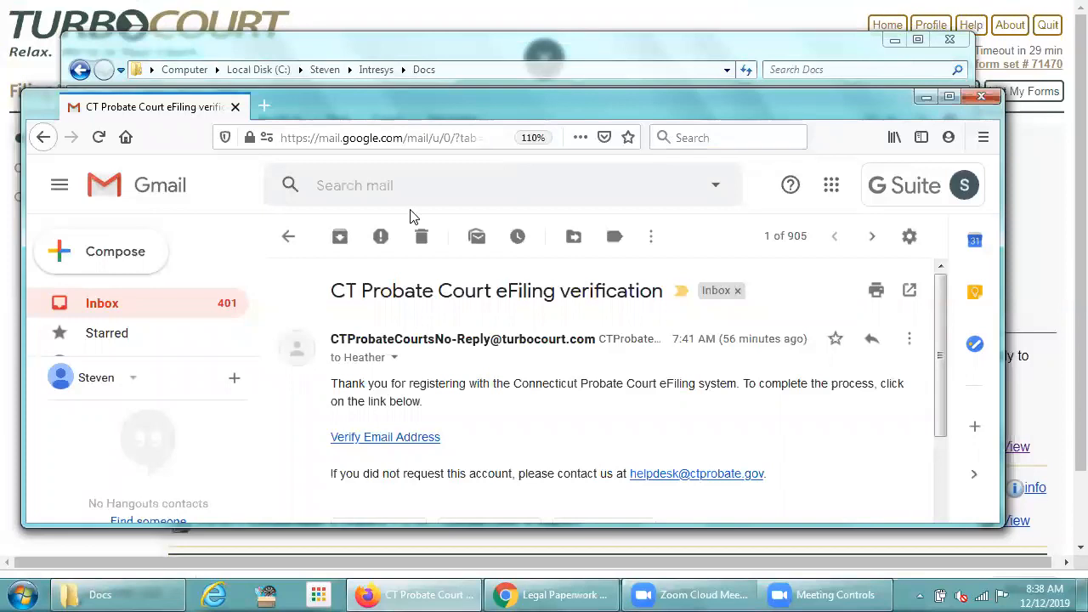
# - Go back from the verification email to the Gmail inbox with the new TurboCourt notifications
pyautogui.click(287, 243)
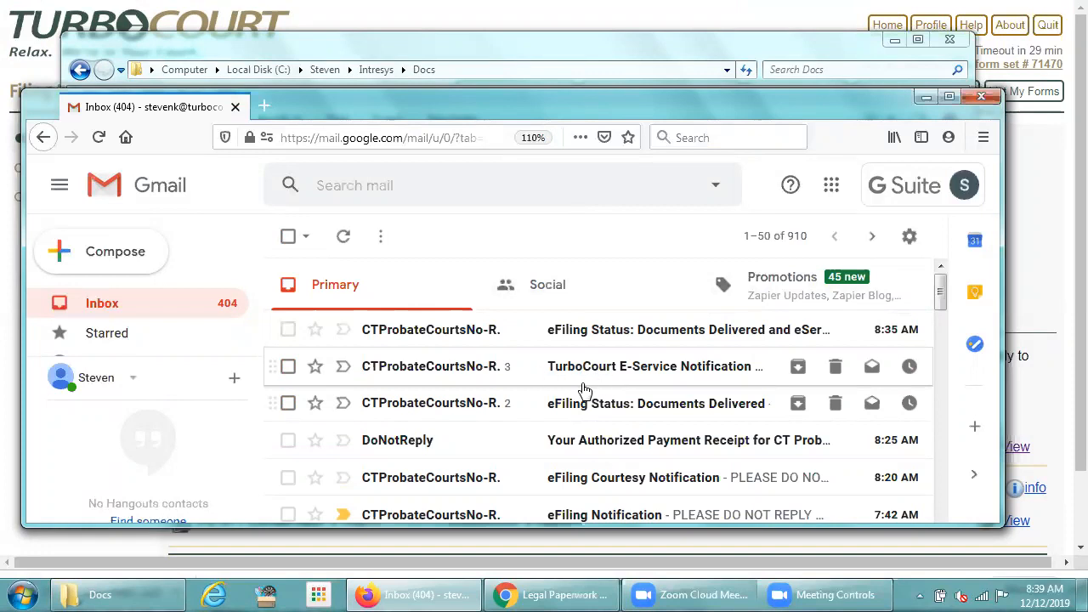
pyautogui.click(641, 367)
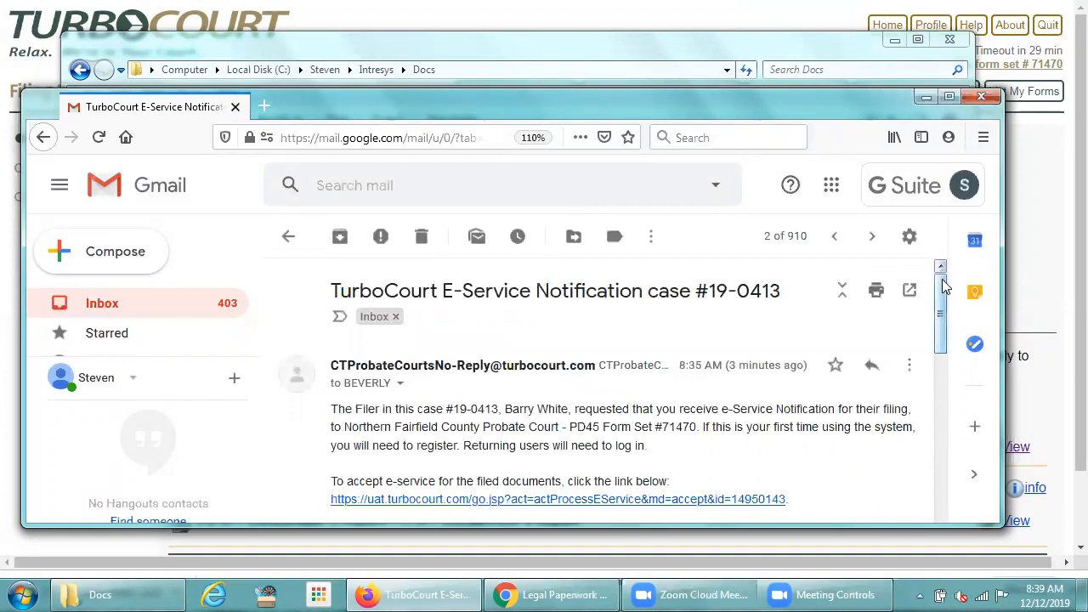
pyautogui.scroll(-2, 943, 287)
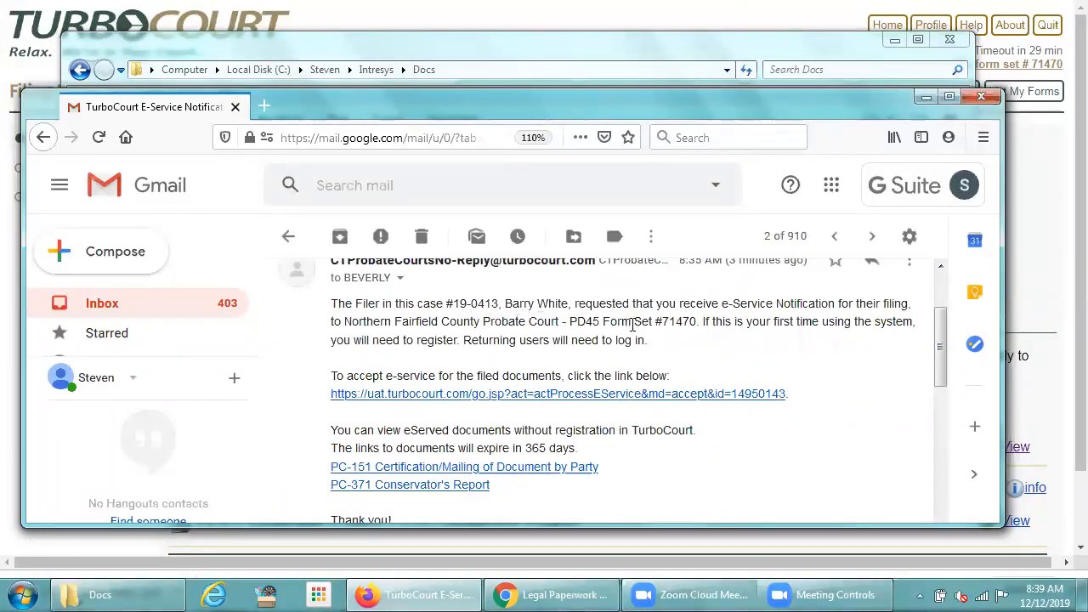
pyautogui.moveTo(942, 332); pyautogui.dragTo(874, 359)
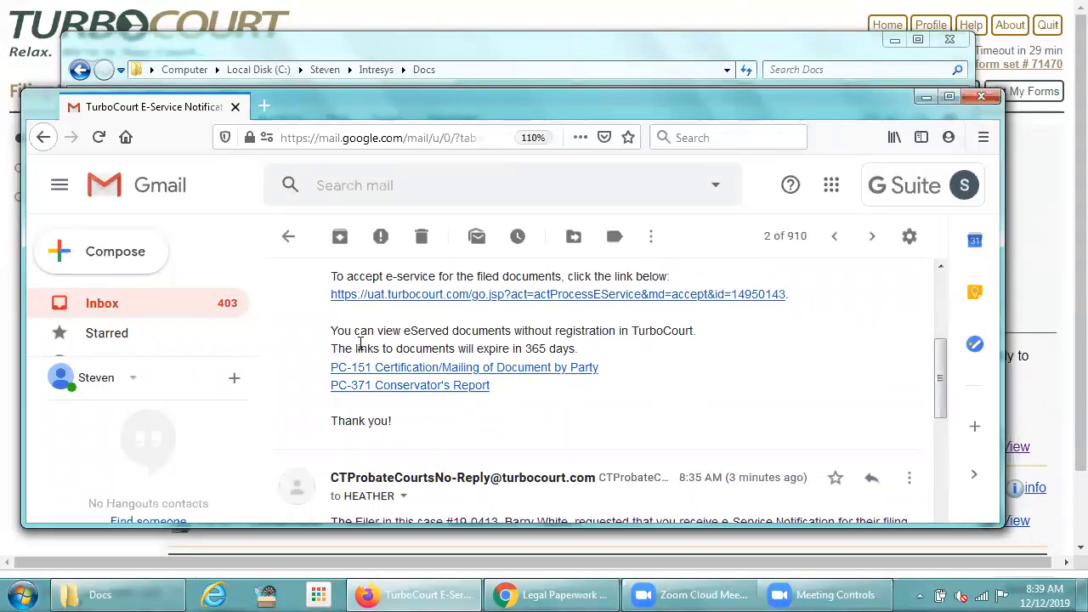